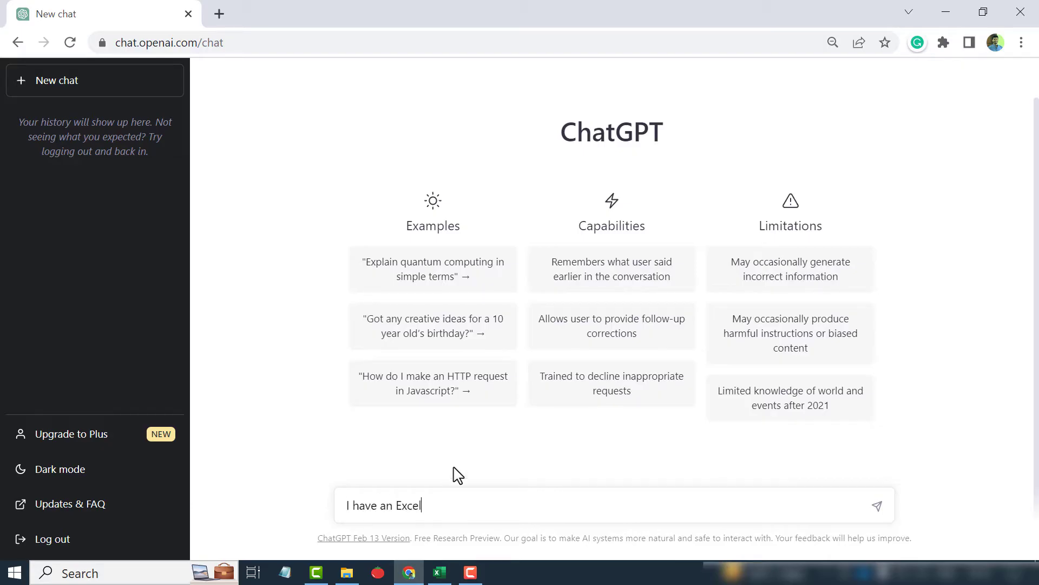
# Ask ChatGPT for the Excel formula that finds the team with the highest points in the table B3:C15
pyautogui.write('d by each team')
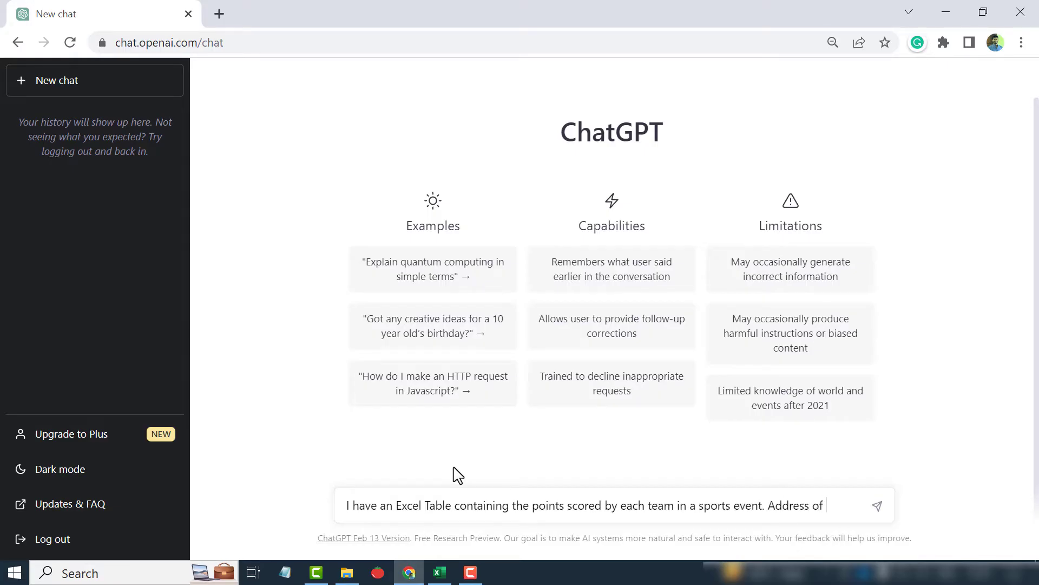
pyautogui.write(' in a sports')
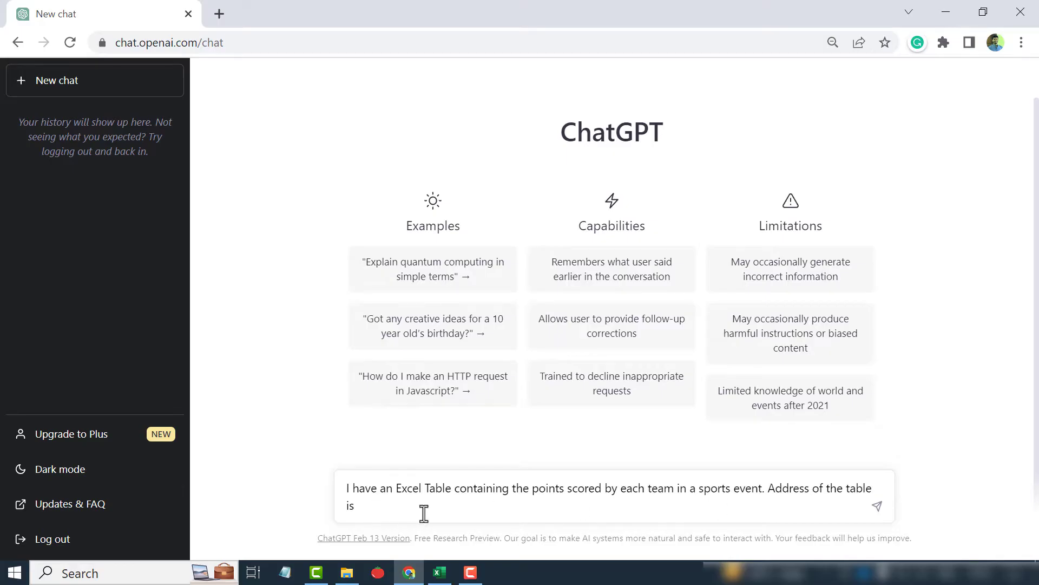
pyautogui.click(446, 571)
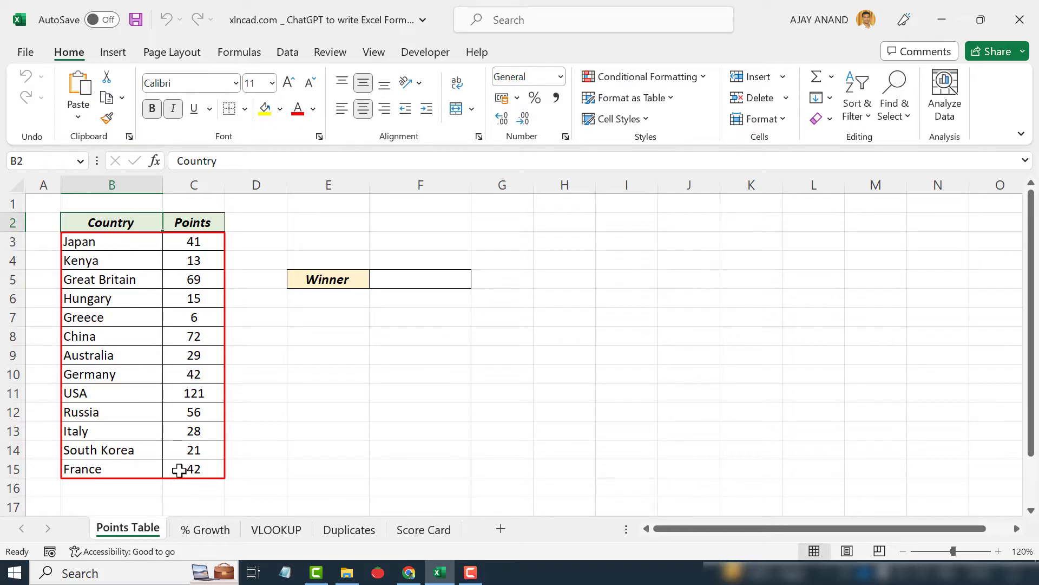
pyautogui.moveTo(411, 569)
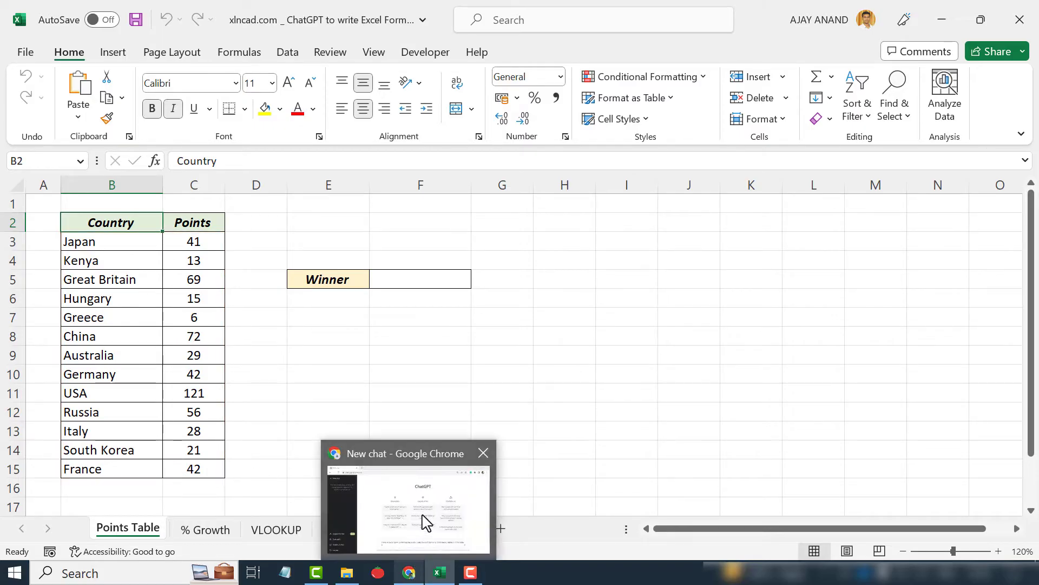
pyautogui.click(424, 520)
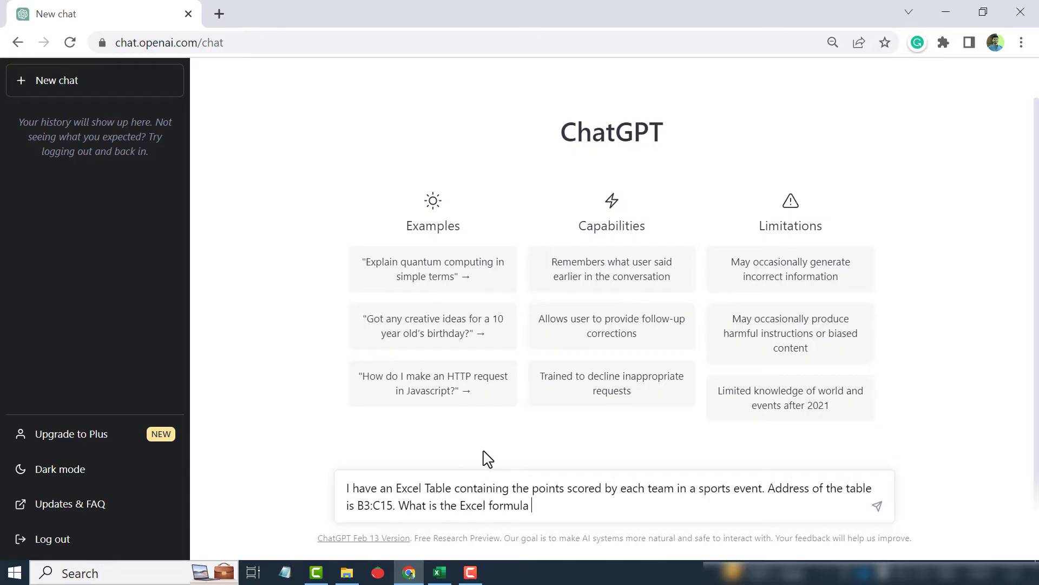
pyautogui.write('team with highest number of poi')
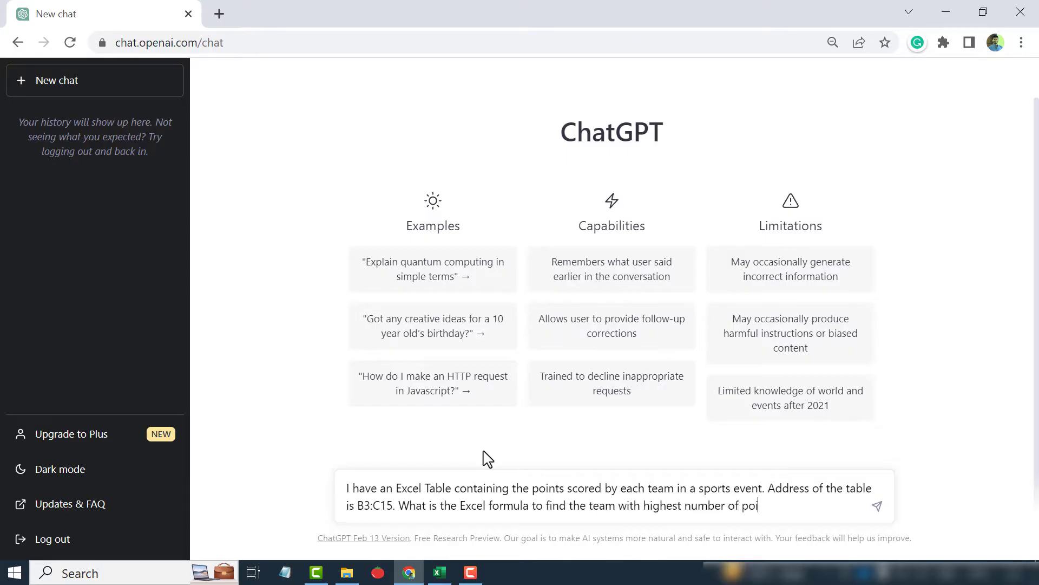
pyautogui.write('nts?')
pyautogui.press('Return')
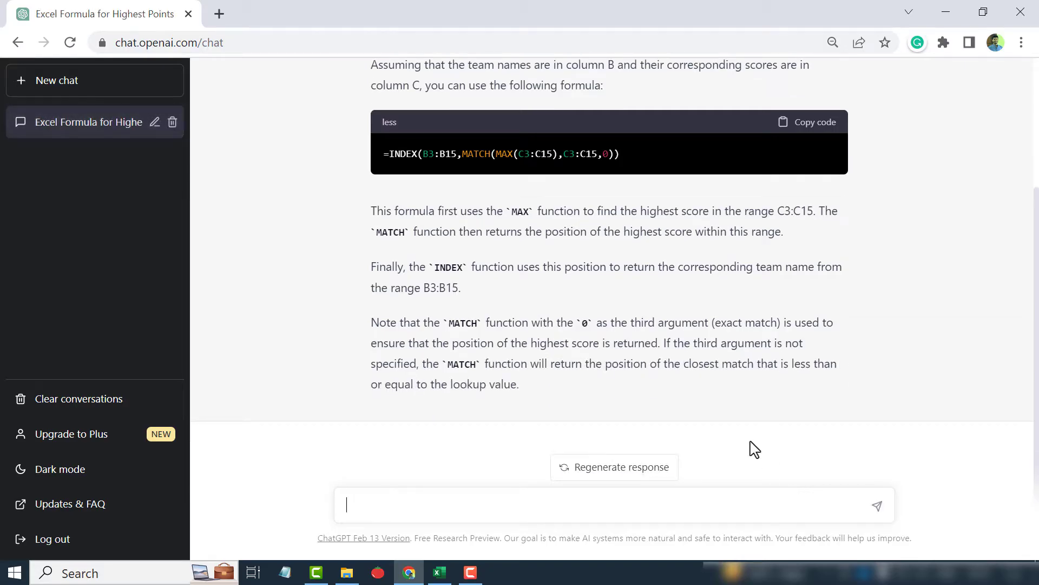
# Read through the answer and copy the suggested INDEX/MATCH/MAX formula
pyautogui.scroll(3, 753, 444)
pyautogui.scroll(-2, 740, 372)
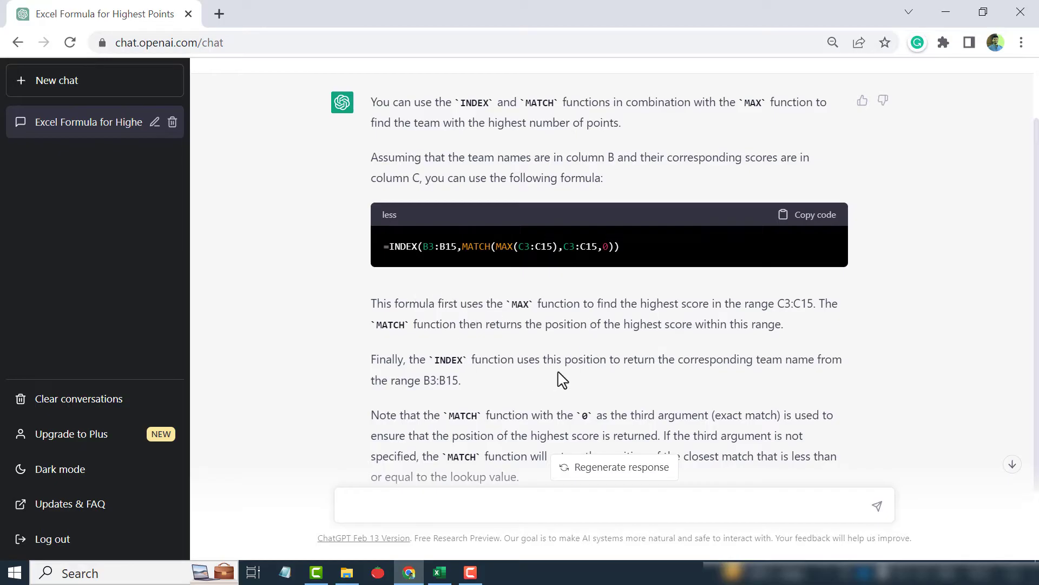
pyautogui.scroll(-1, 533, 385)
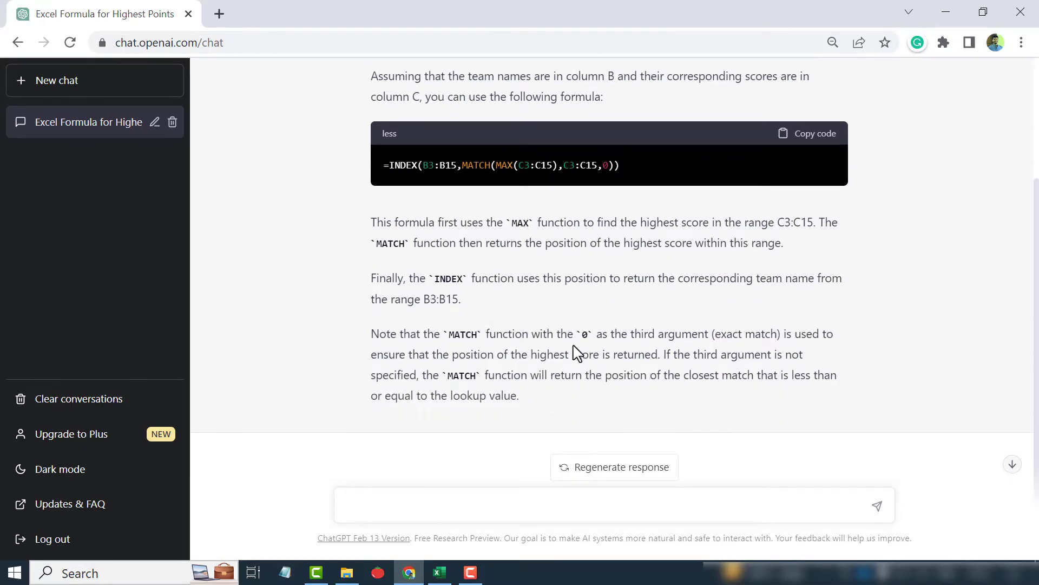
pyautogui.scroll(3, 577, 353)
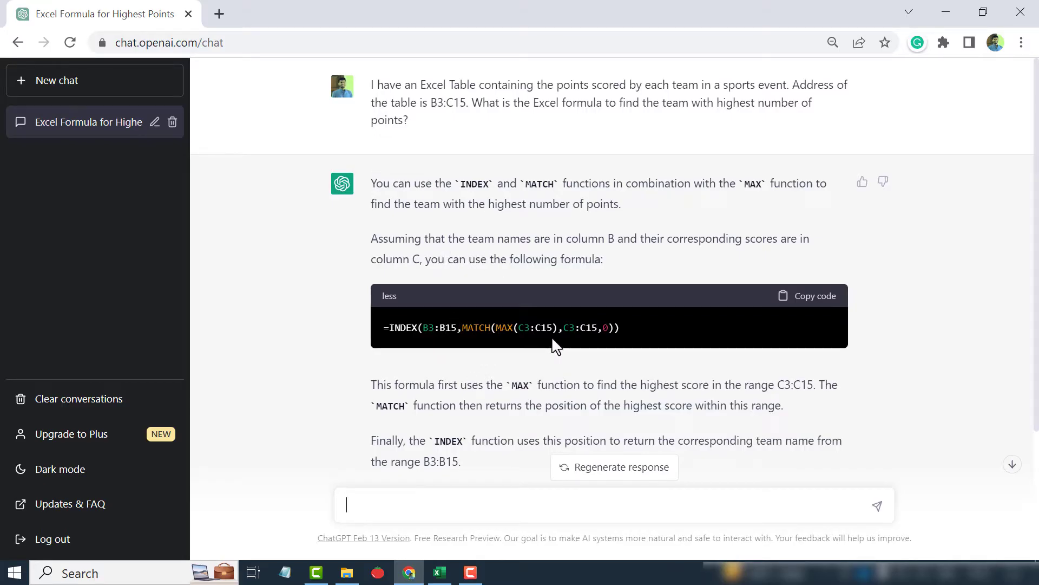
pyautogui.click(817, 303)
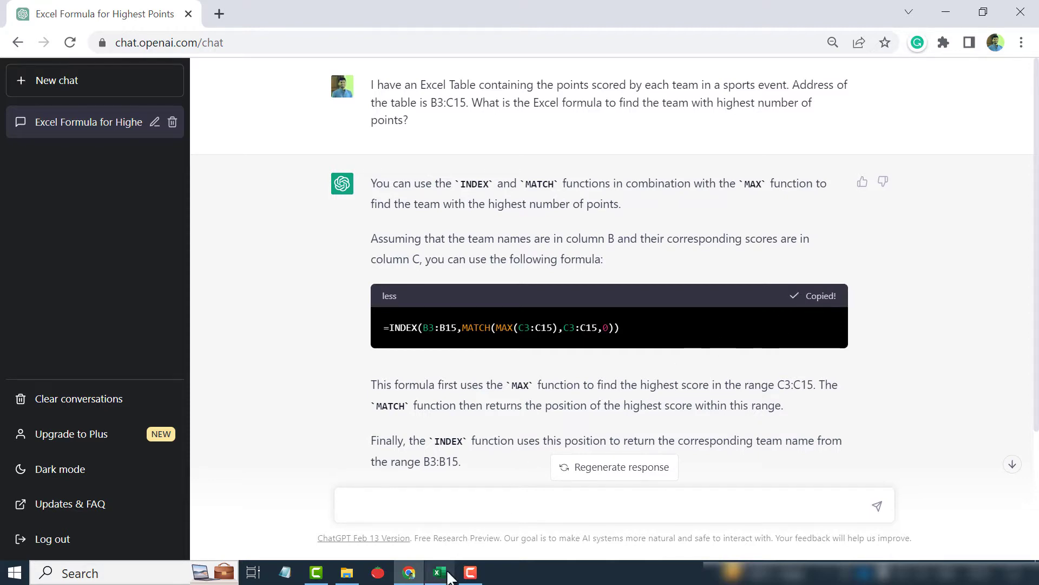
# Paste the copied formula into the Winner cell F5 on the Points Table sheet
pyautogui.moveTo(440, 571)
pyautogui.click(456, 521)
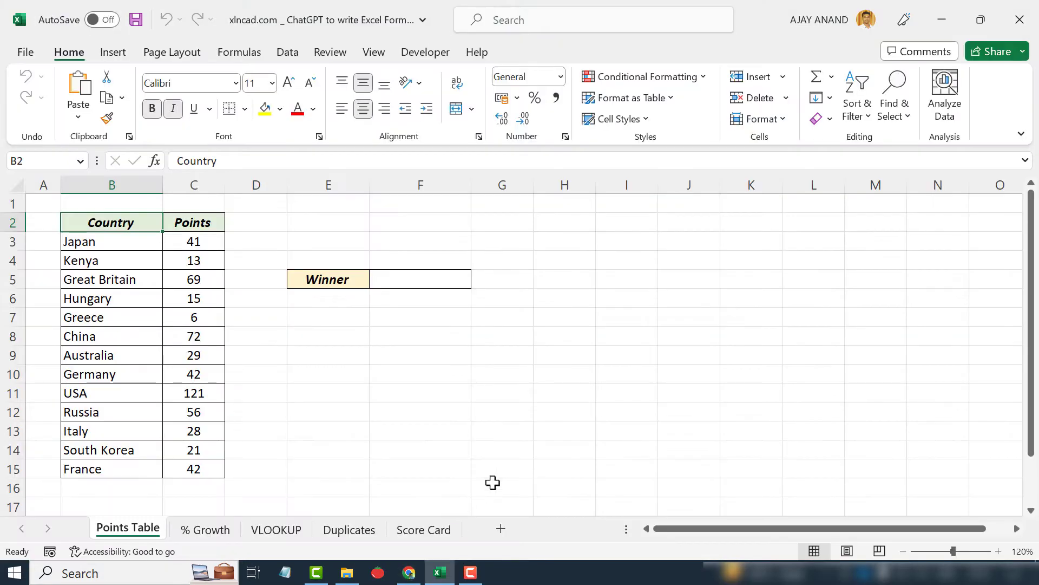
pyautogui.click(425, 281)
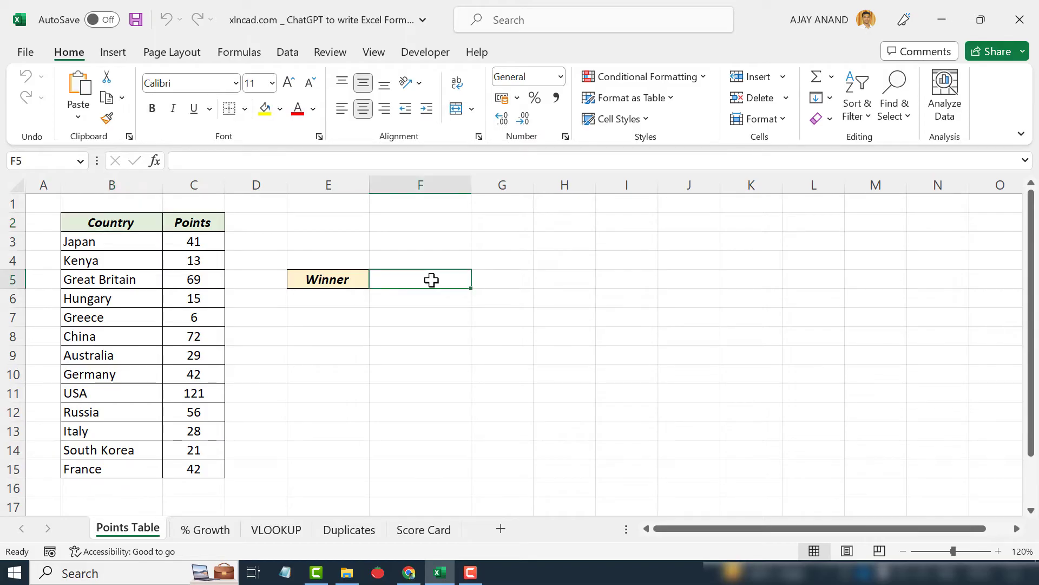
pyautogui.click(221, 160)
pyautogui.rightClick(221, 161)
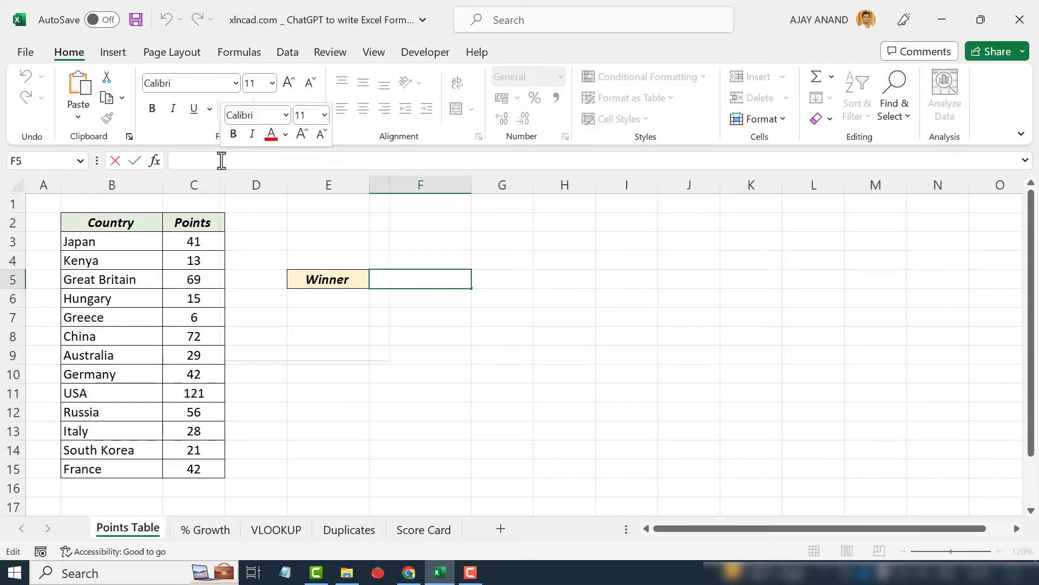
pyautogui.click(259, 245)
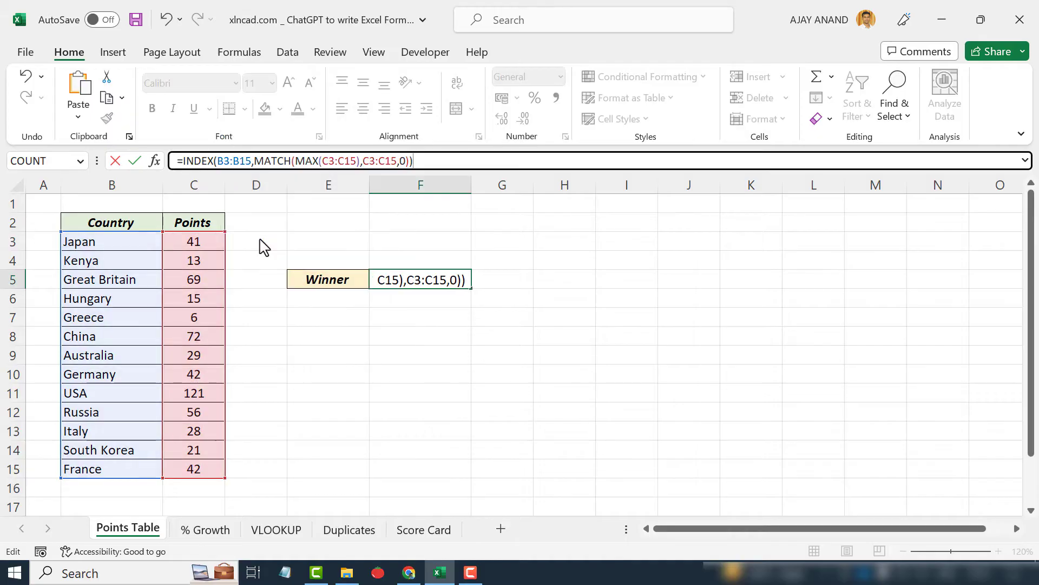
pyautogui.press('Return')
pyautogui.click(427, 278)
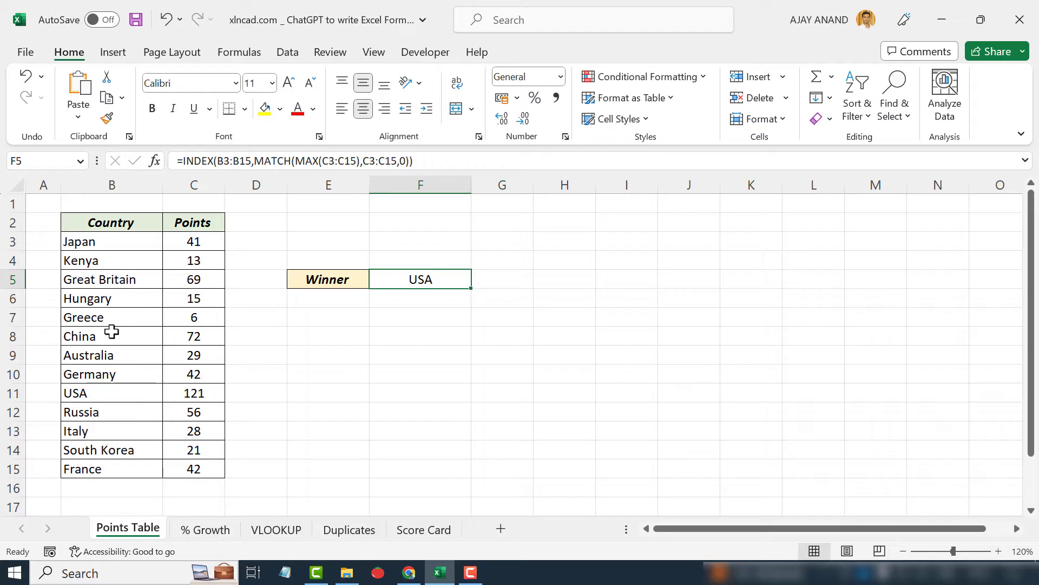
# Replace MAX with MIN in the winner formula
pyautogui.doubleClick(306, 160)
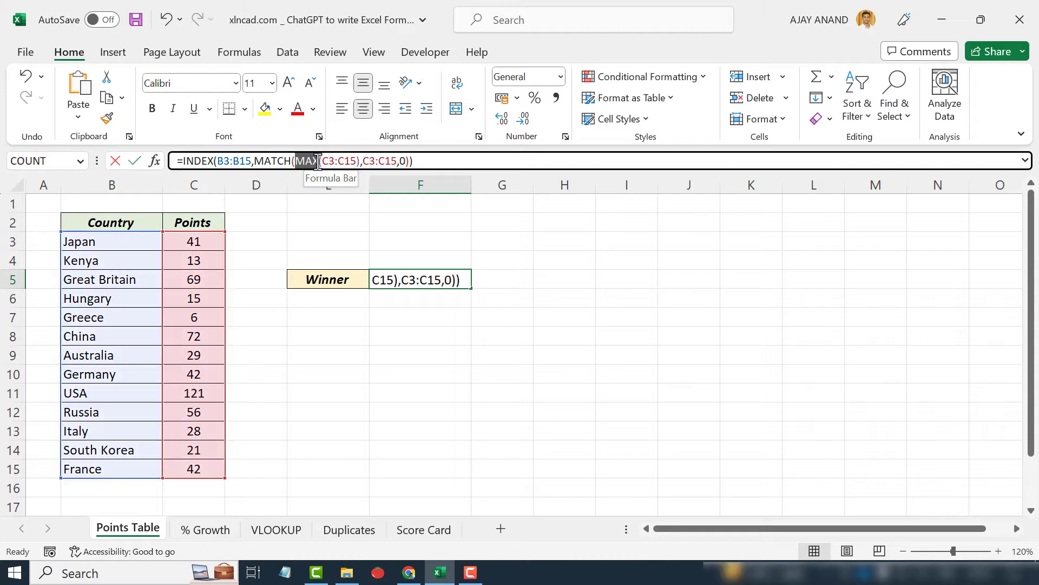
pyautogui.write('MIN')
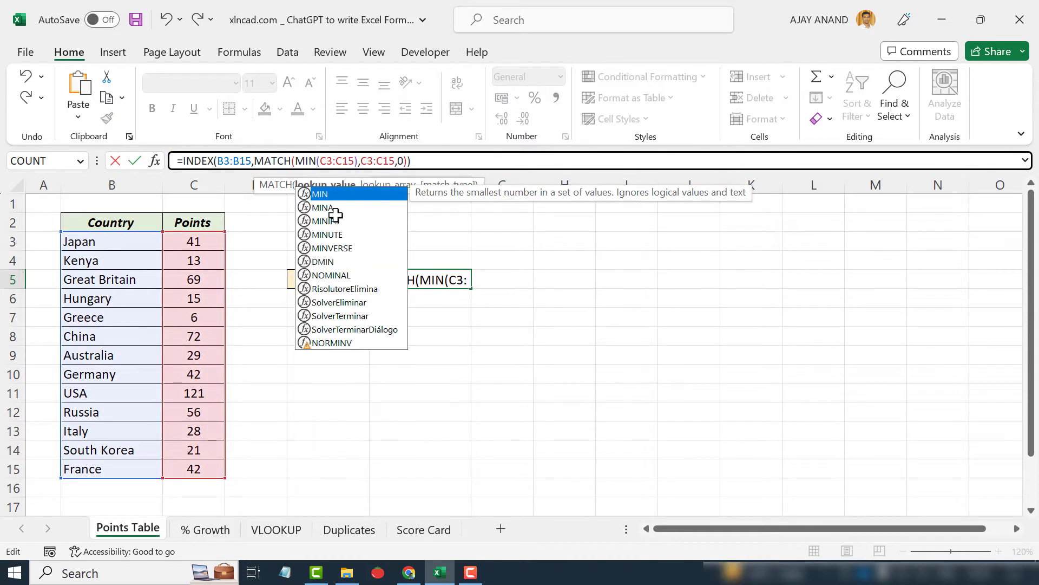
pyautogui.press('Return')
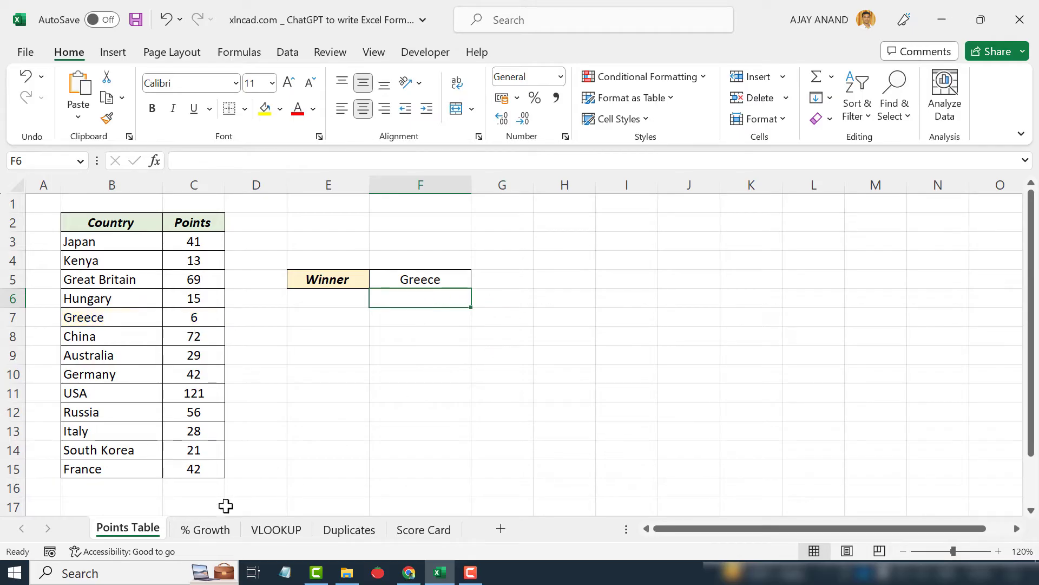
# Open the % Growth sheet, then return to the chat
pyautogui.click(206, 530)
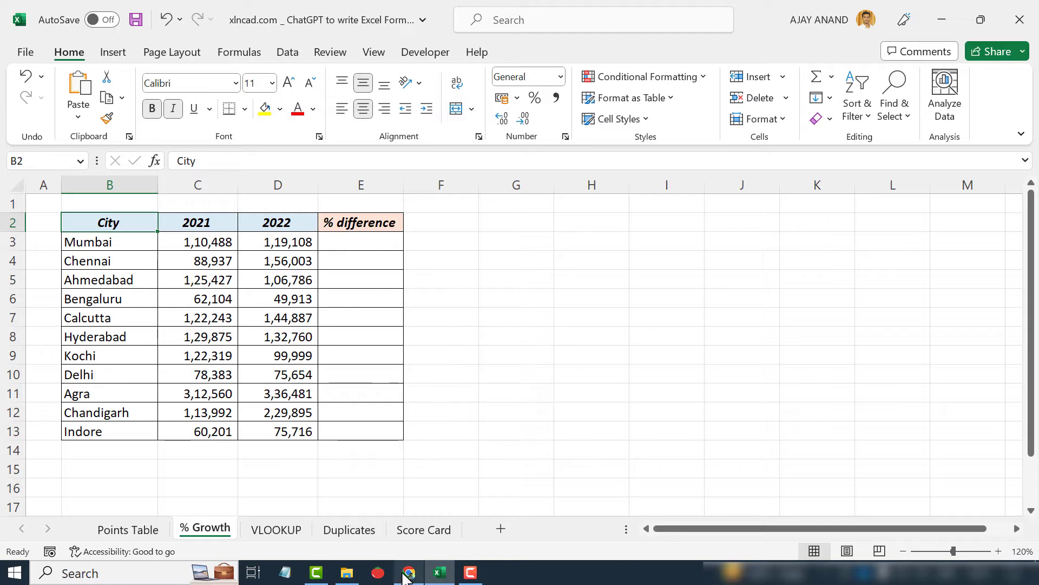
pyautogui.moveTo(406, 575)
pyautogui.click(439, 497)
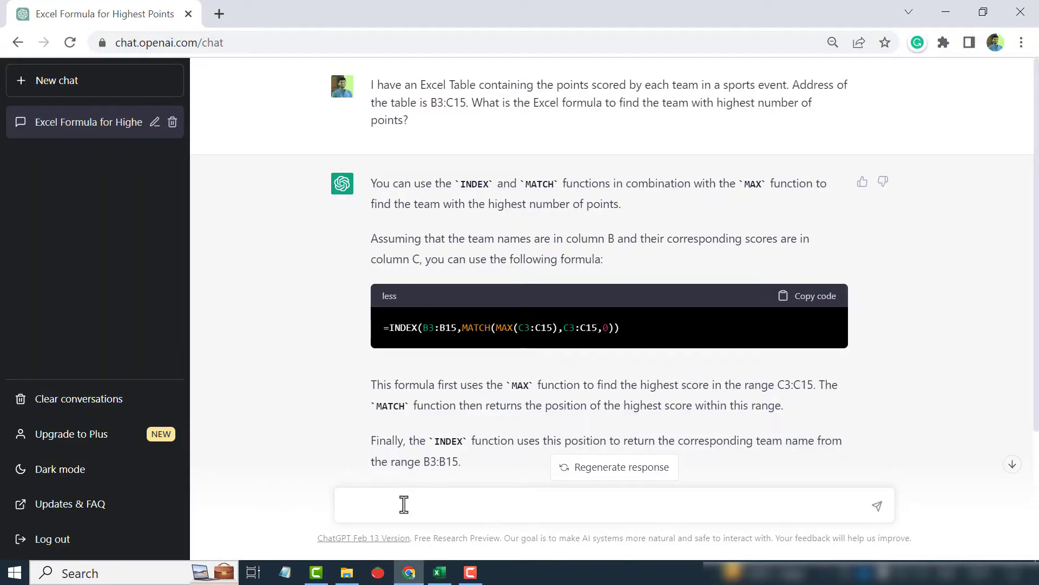
# Start asking how to calculate the percentage difference between the revenues for 2021 and 2022
pyautogui.write('How can I calculate the percentage difference between the re')
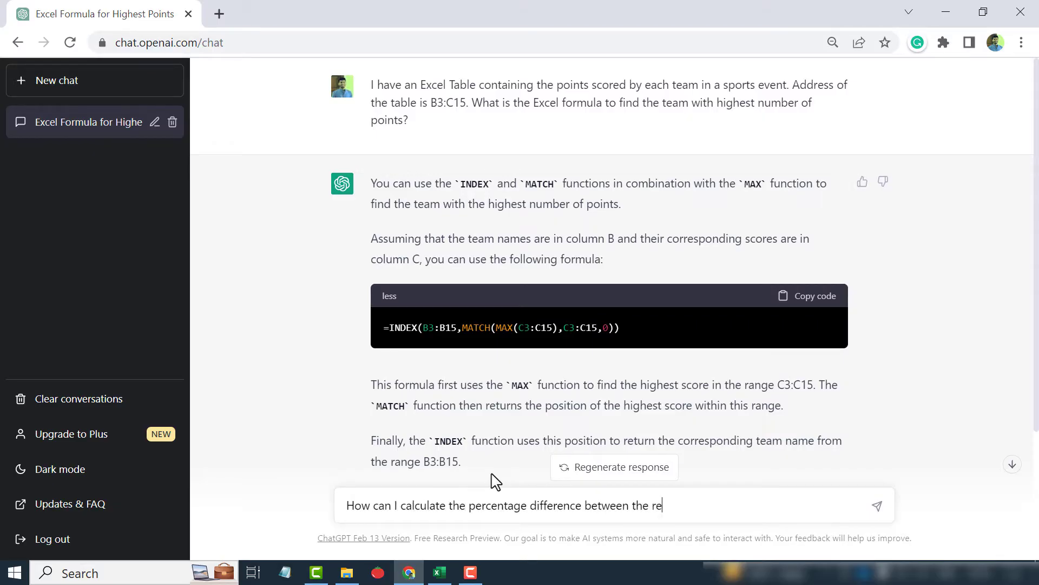
pyautogui.write('venues for the year 2021 and 2022, where the reve')
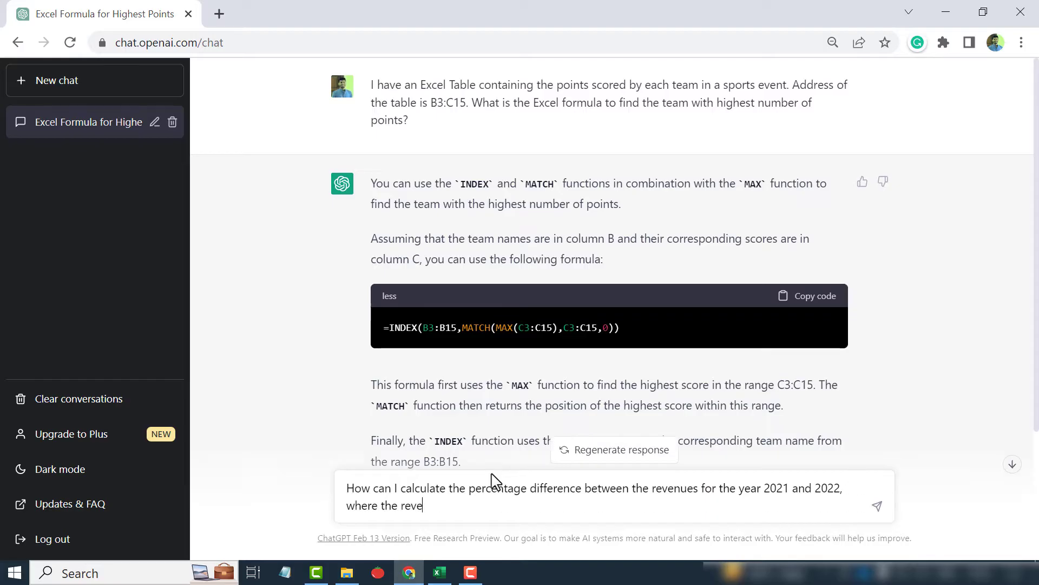
pyautogui.write('nue for 2021 is in cell')
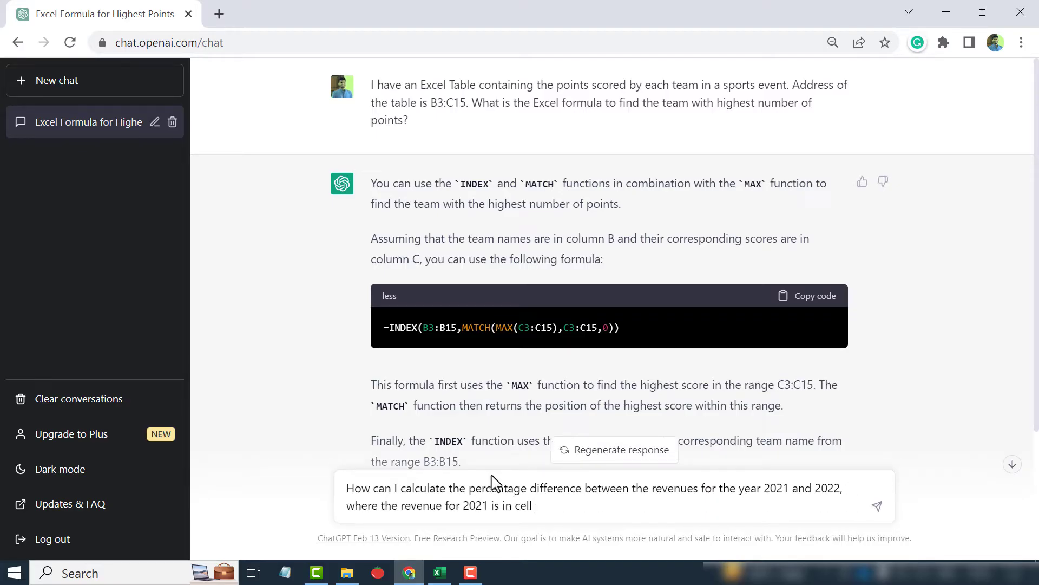
# Complete the question with 2021 revenue in cell C3 and 2022 revenue in cell D3, using an Excel formula, and send it
pyautogui.click(440, 572)
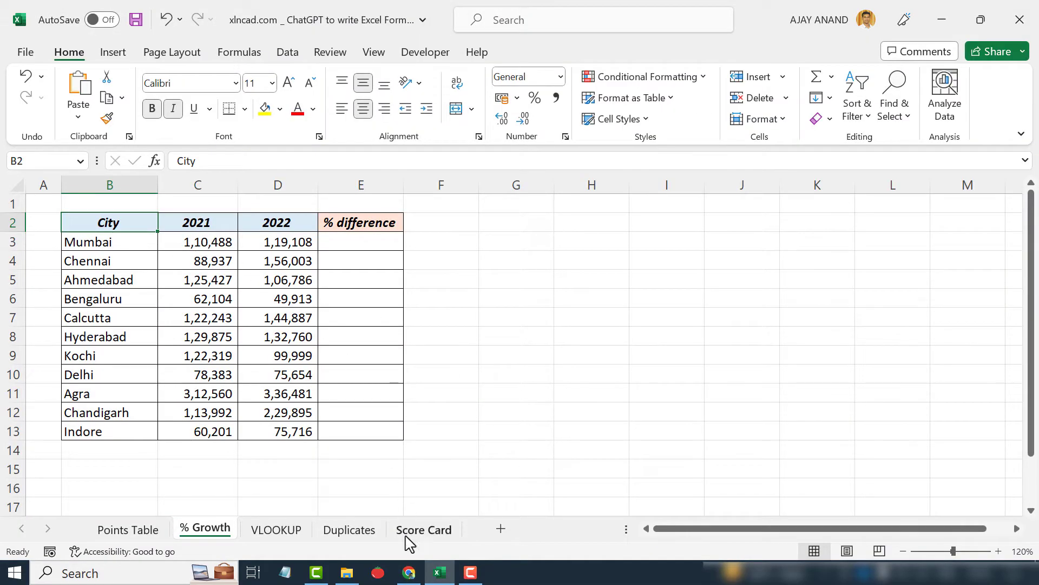
pyautogui.click(409, 573)
pyautogui.write('C3 and the revenue for 2022')
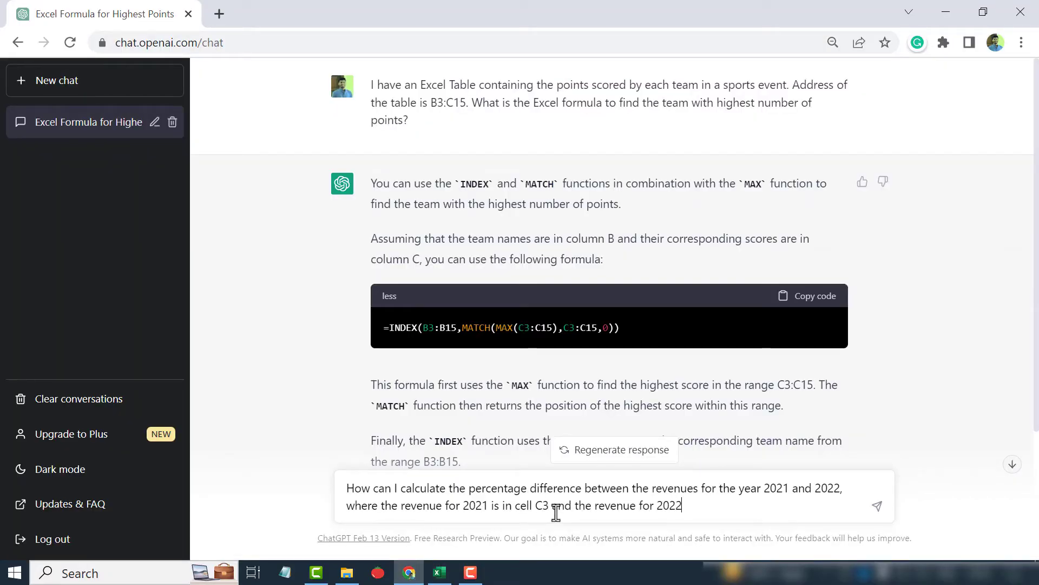
pyautogui.write('s in cell')
pyautogui.click(439, 572)
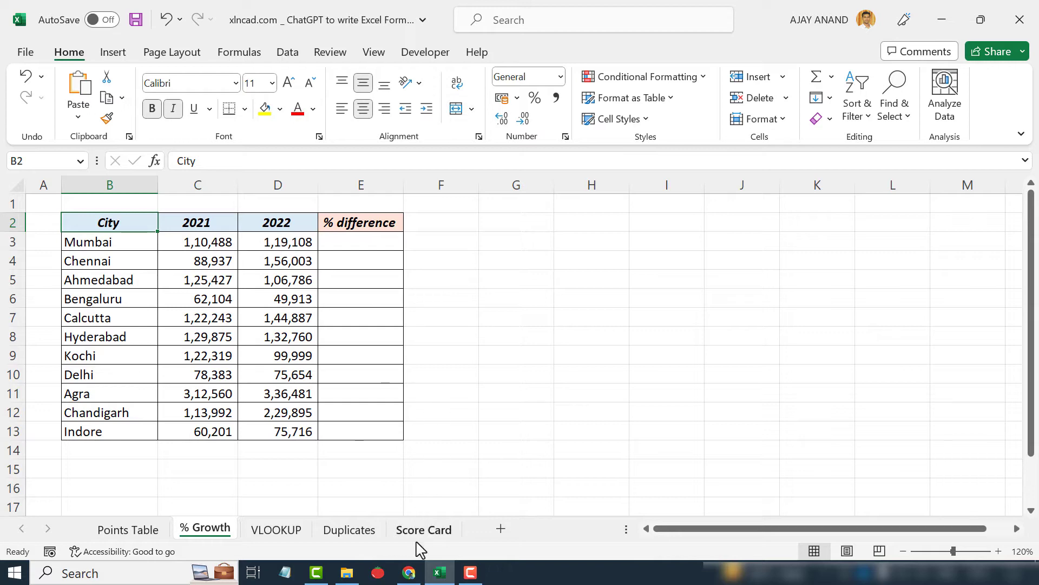
pyautogui.click(409, 573)
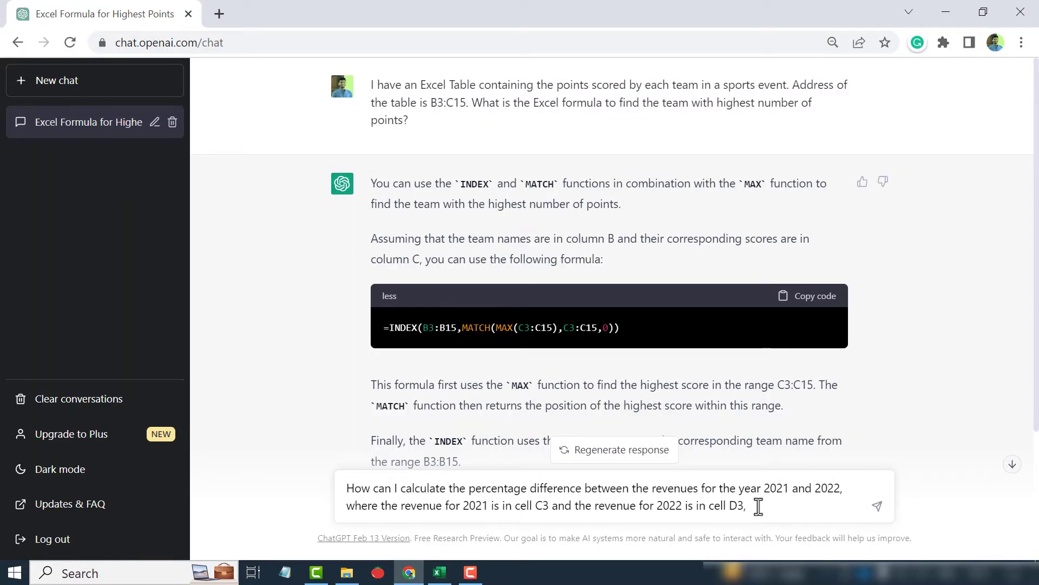
pyautogui.write('using an Excel formula?')
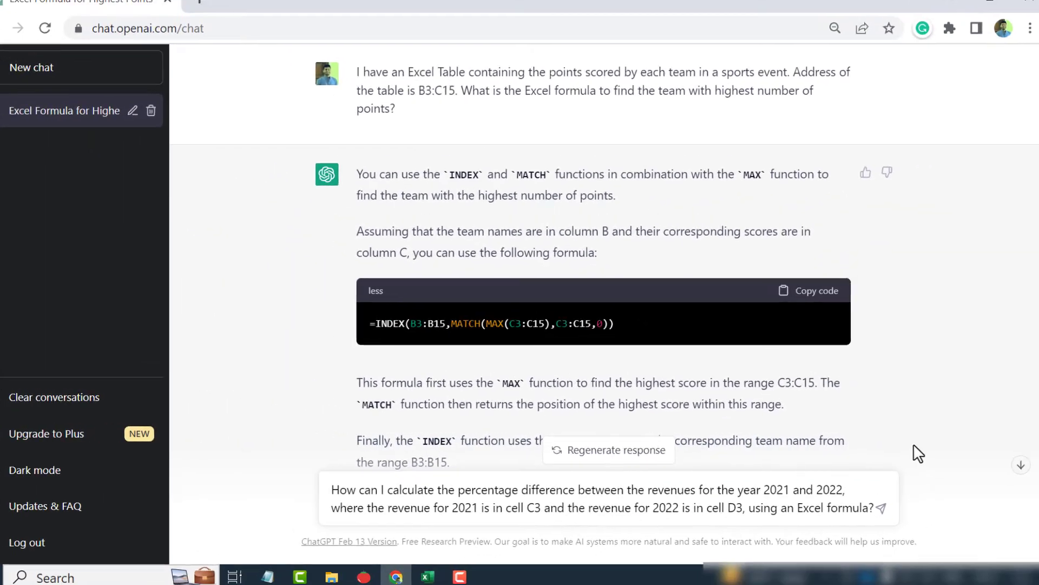
pyautogui.press('Return')
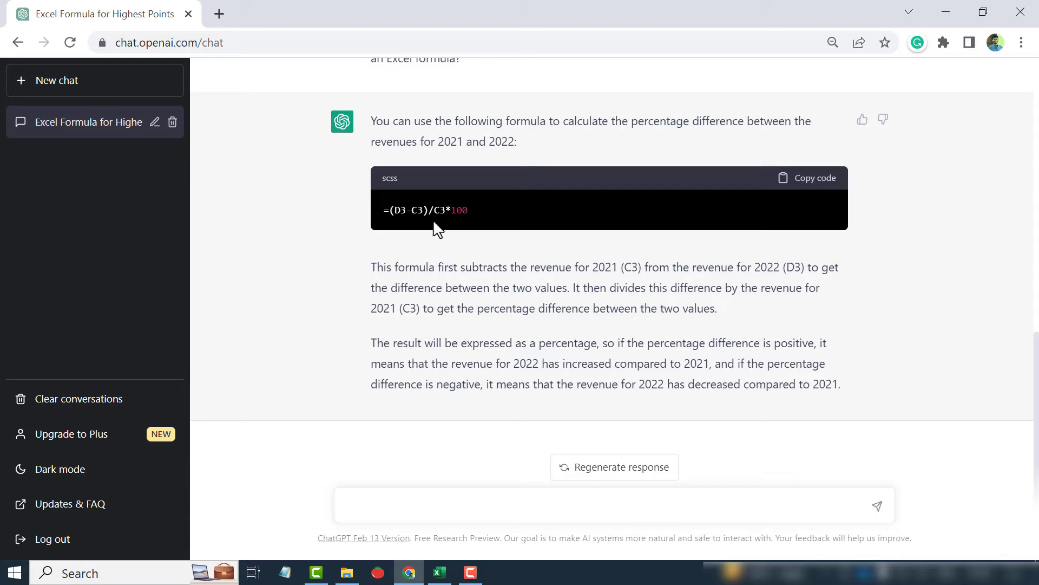
# Copy the suggested formula =(D3-C3)/C3*100 and paste it into cell E3 of the % Growth sheet
pyautogui.click(814, 189)
pyautogui.click(439, 572)
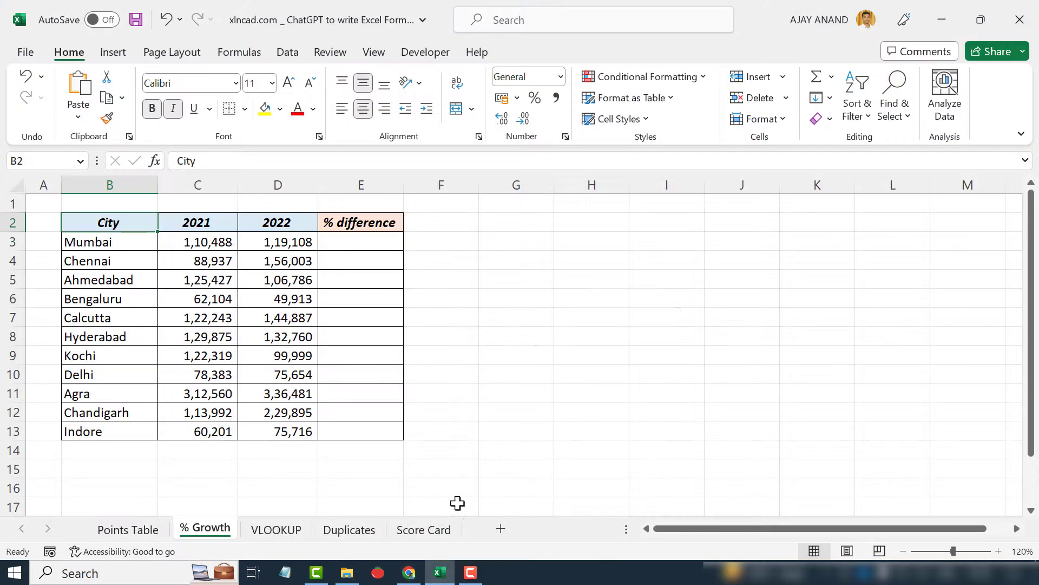
pyautogui.click(329, 242)
pyautogui.click(223, 166)
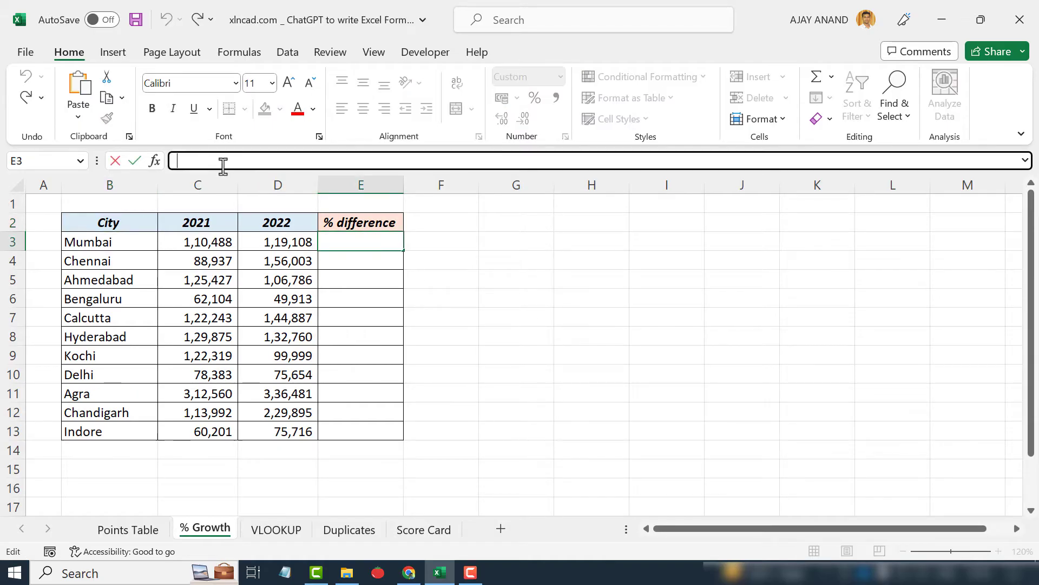
pyautogui.rightClick(223, 166)
pyautogui.click(262, 251)
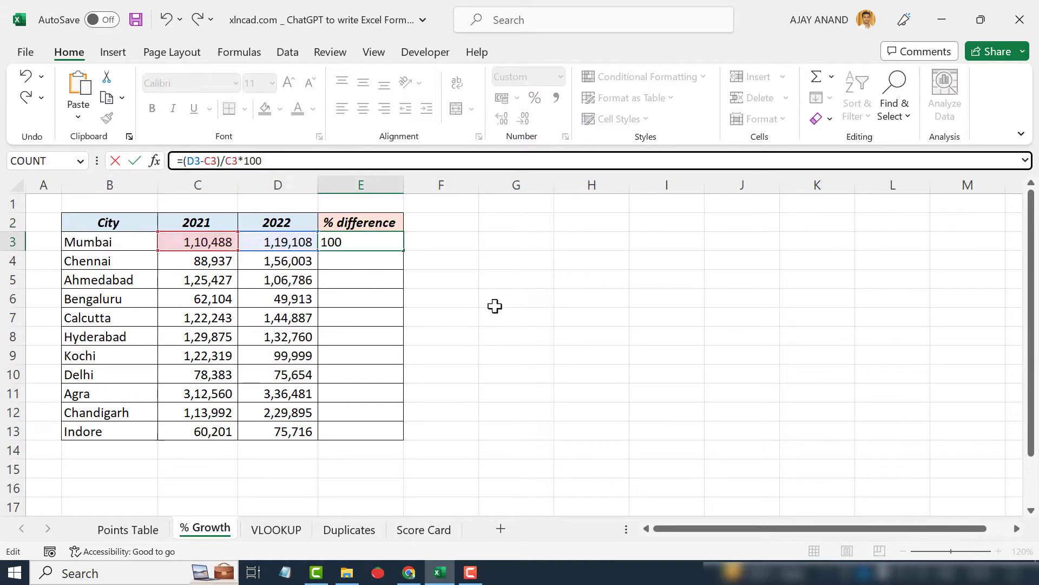
pyautogui.press('Return')
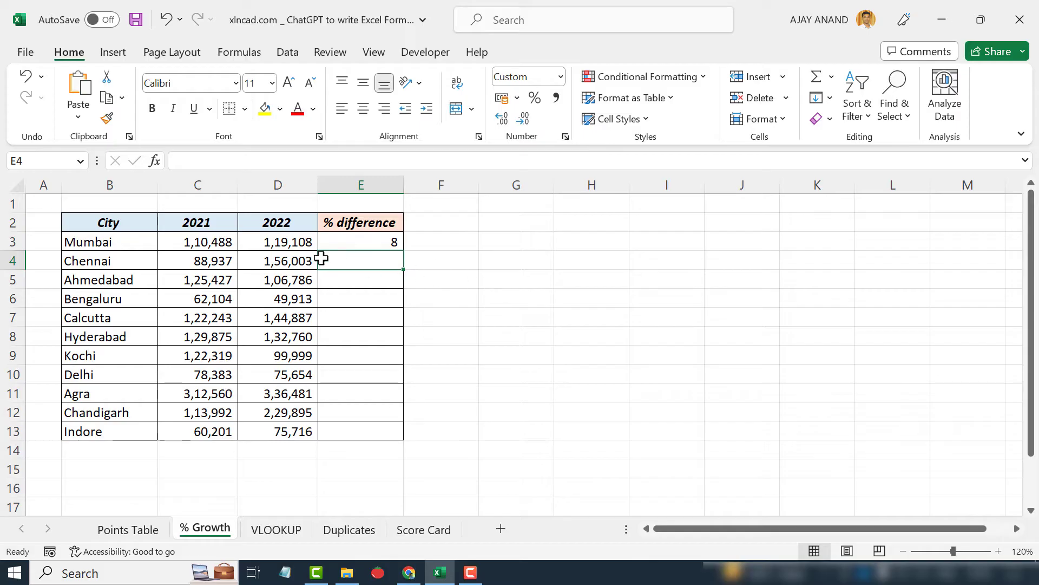
# Fill the percentage difference formula down from E3 to E13
pyautogui.click(360, 243)
pyautogui.moveTo(405, 251); pyautogui.dragTo(410, 435)
pyautogui.click(373, 320)
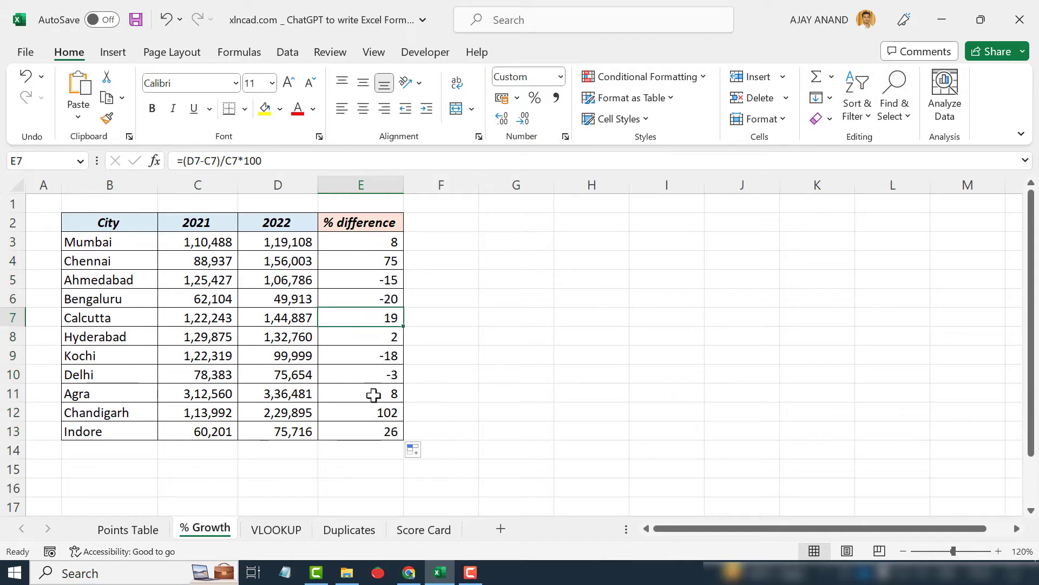
# Increase the decimal places of the percentage difference values in E3:E13 to two
pyautogui.moveTo(369, 241); pyautogui.dragTo(376, 428)
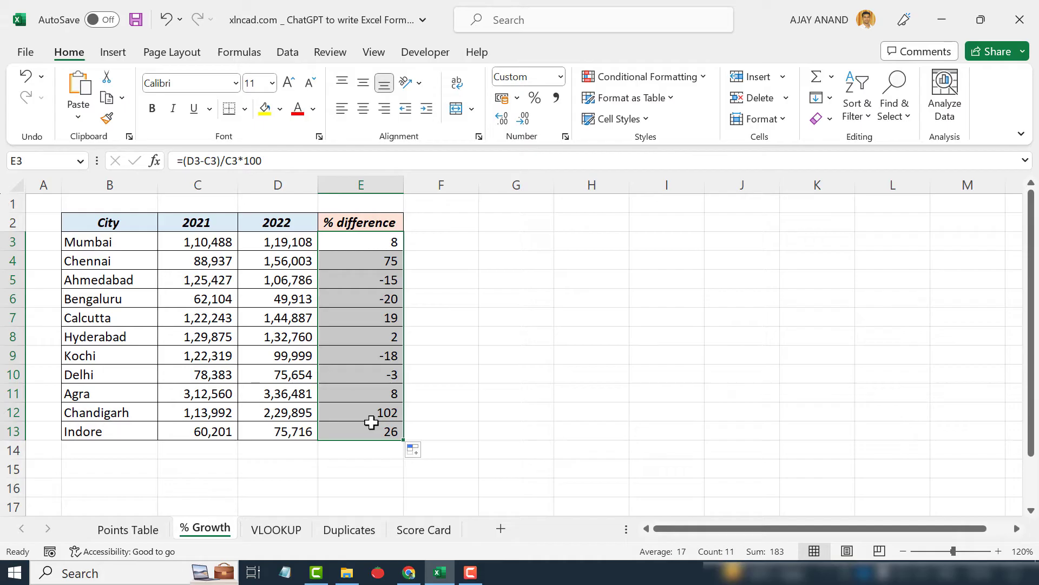
pyautogui.click(502, 120)
pyautogui.click(503, 124)
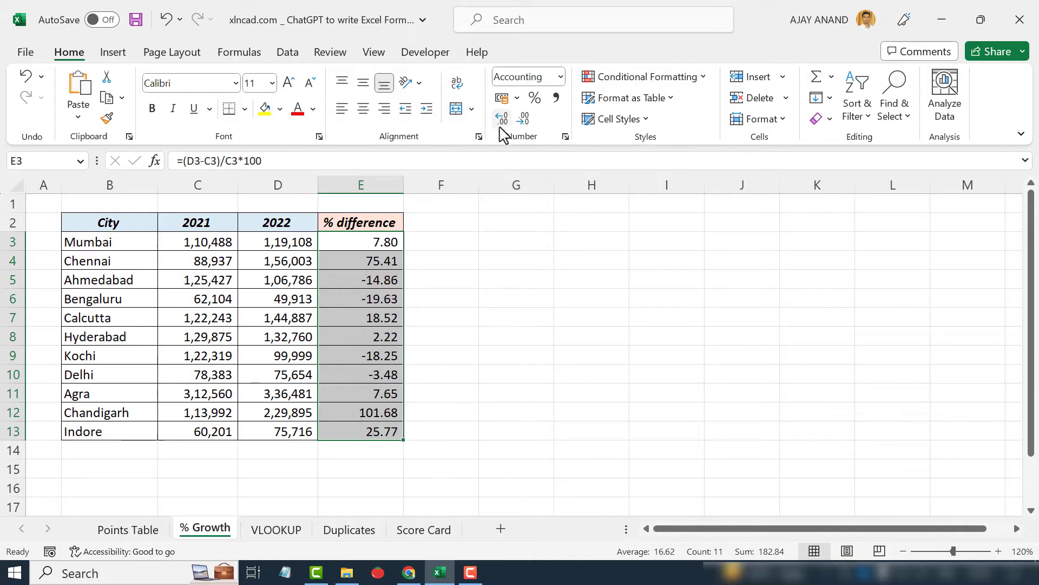
pyautogui.click(496, 337)
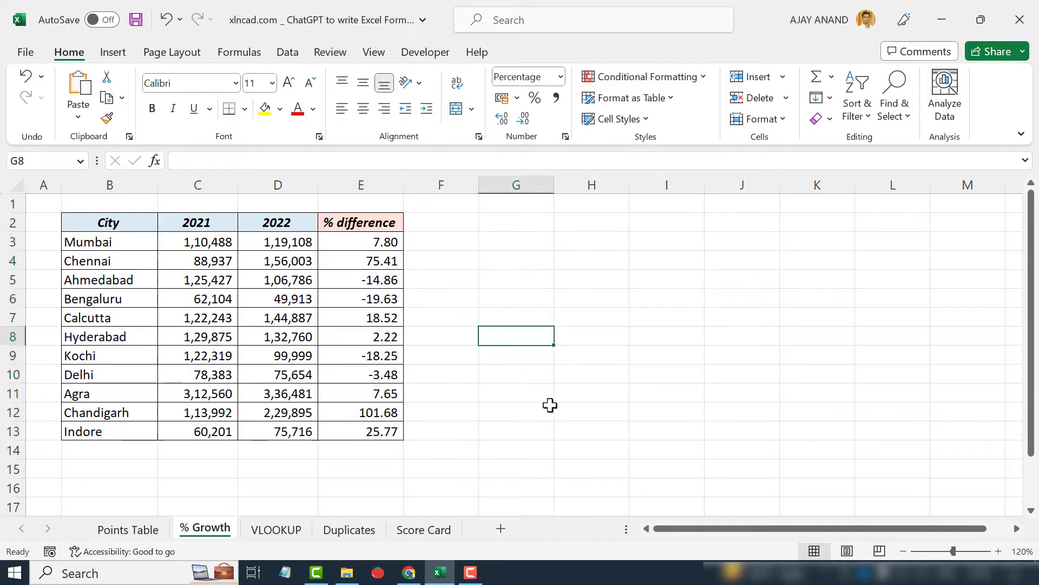
# Open the VLOOKUP sheet and start asking ChatGPT about an Excel table with the address B3:C13 containing revenue information
pyautogui.click(292, 532)
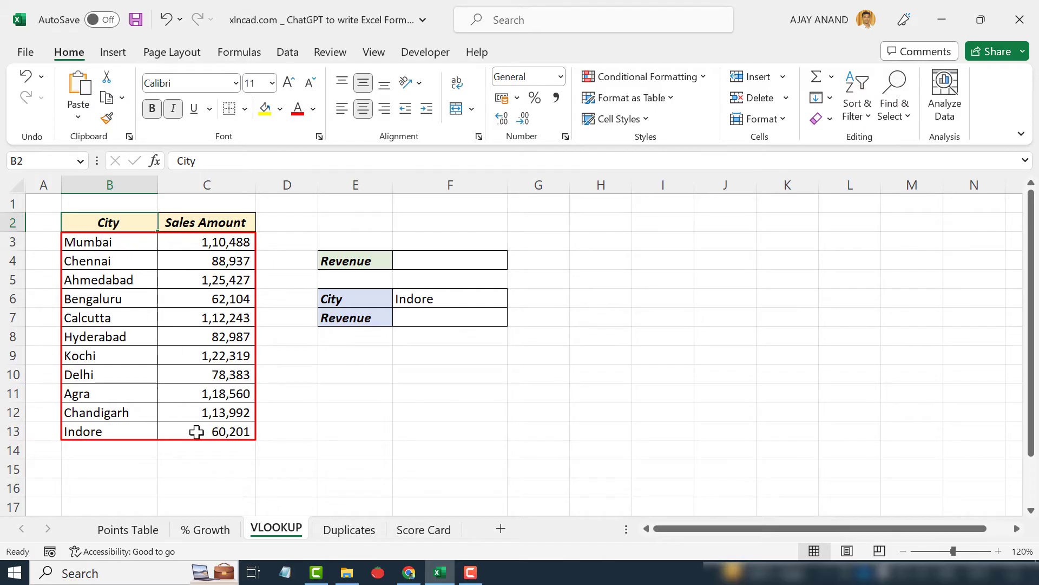
pyautogui.moveTo(407, 570)
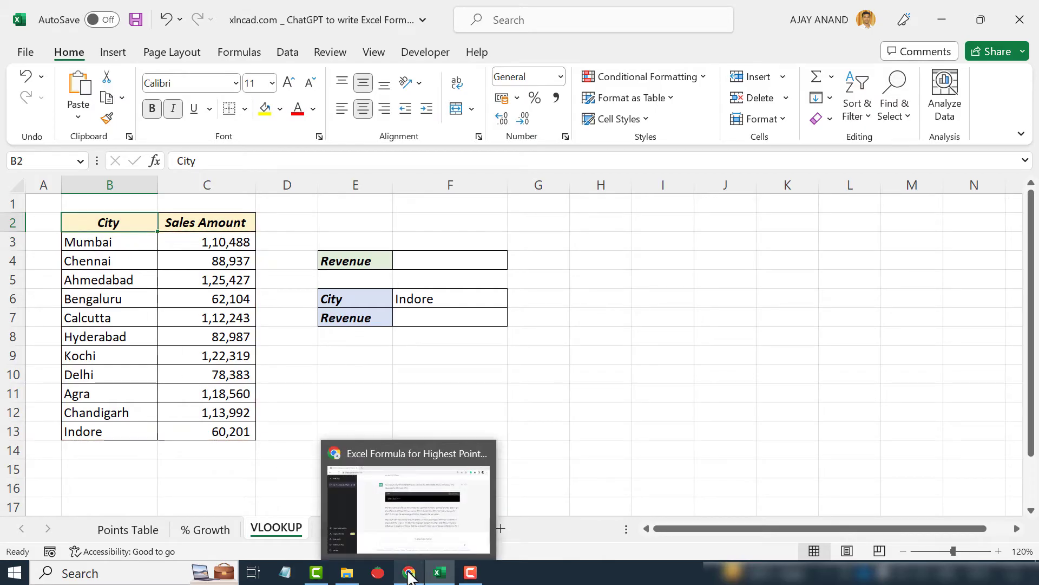
pyautogui.click(431, 538)
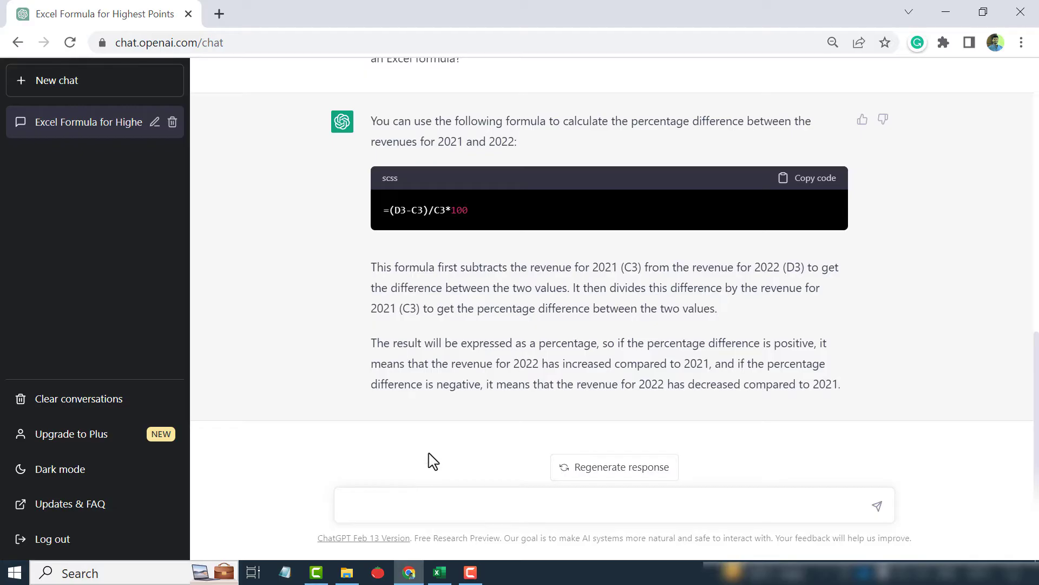
pyautogui.write('In an')
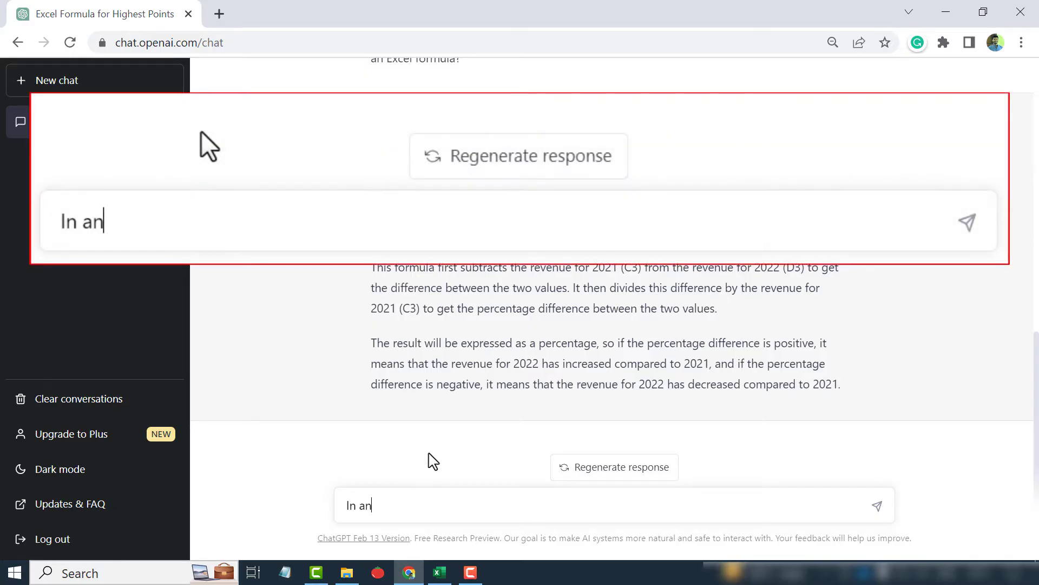
pyautogui.write(' Excel Table w')
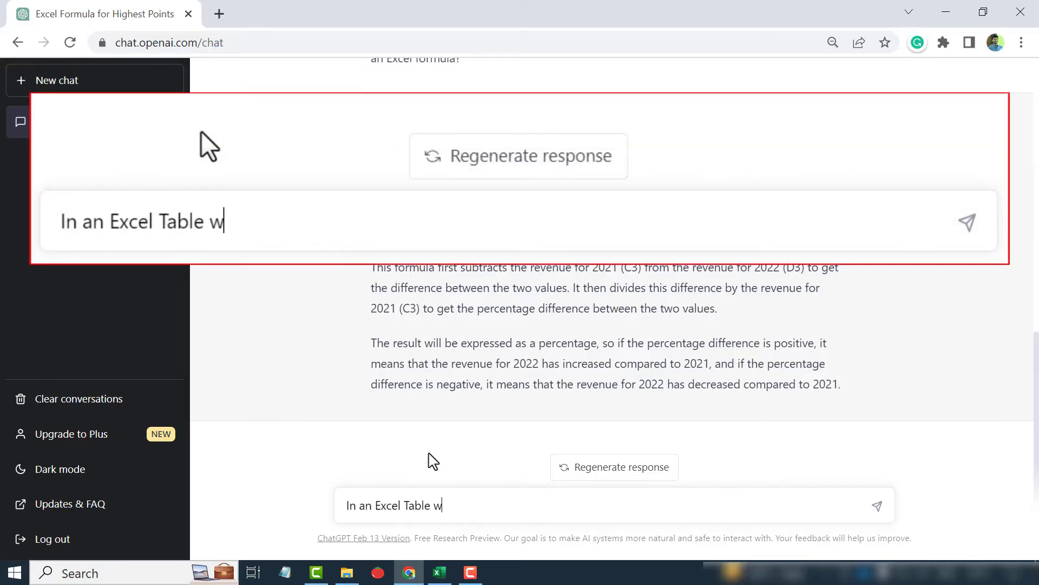
pyautogui.write('ith the address B3:C13 containing')
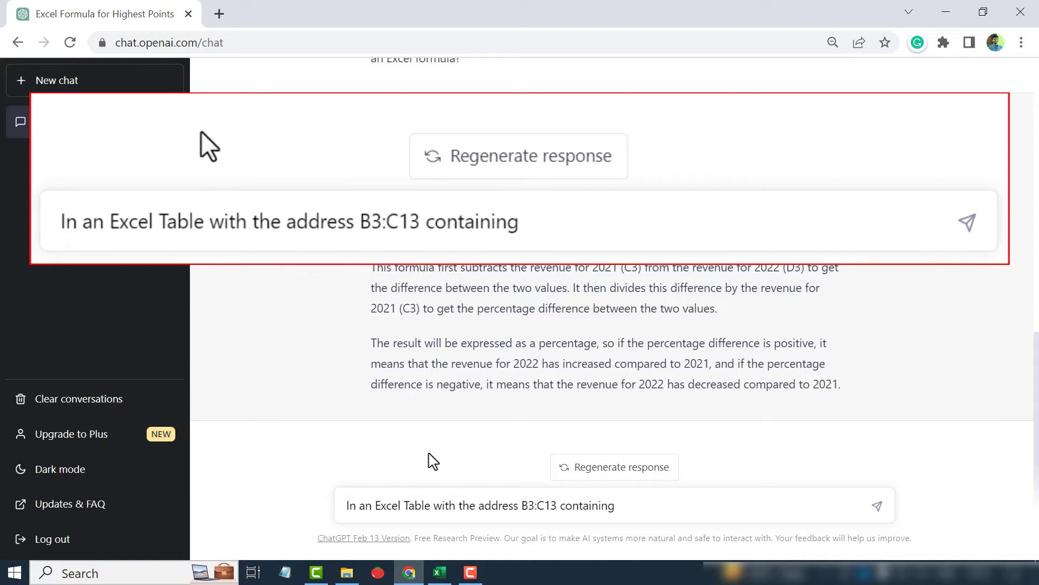
pyautogui.write(' revenue information for different cities, what f')
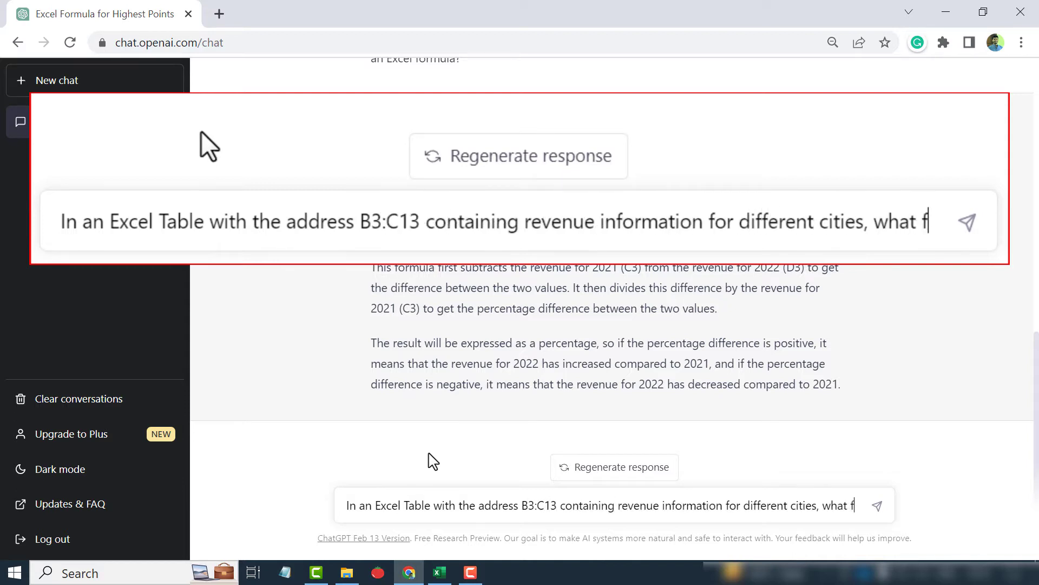
pyautogui.write('ormula can be used to extract the revenue amount f')
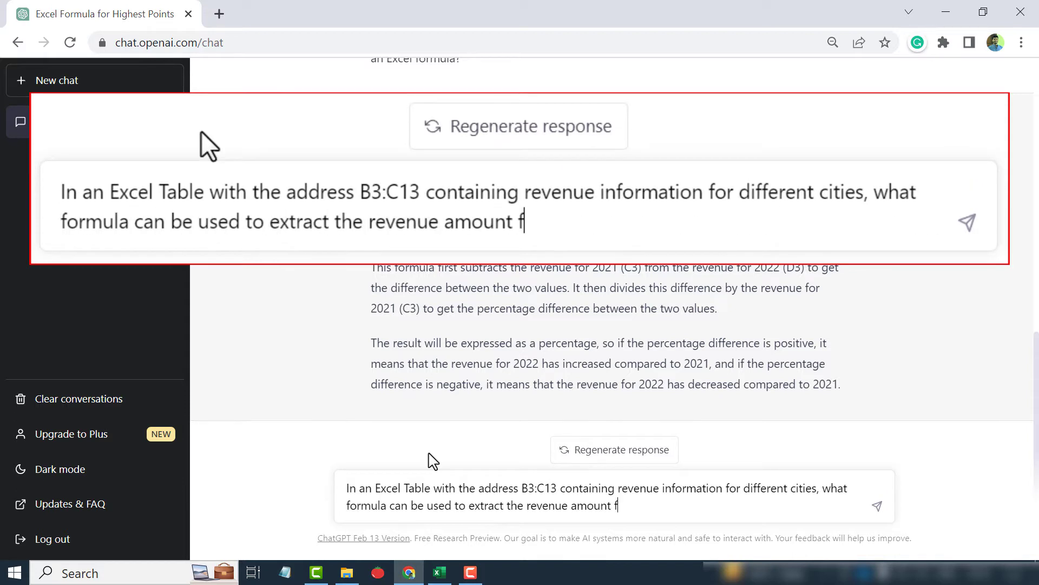
pyautogui.write('or Hyderabad?')
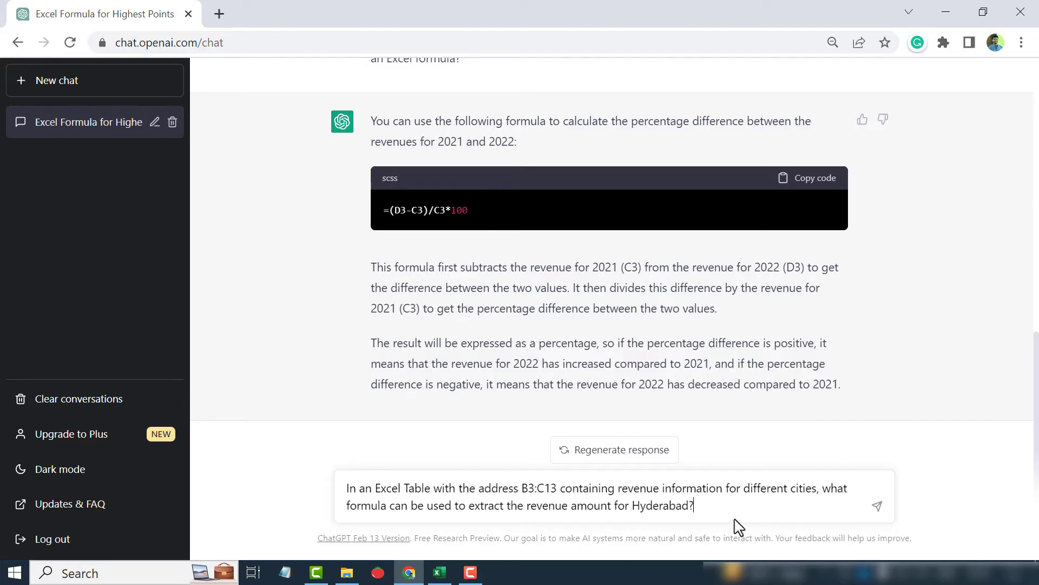
# Complete the question asking which formula extracts the revenue amount for Hyderabad from the city table, and send it
pyautogui.press('Return')
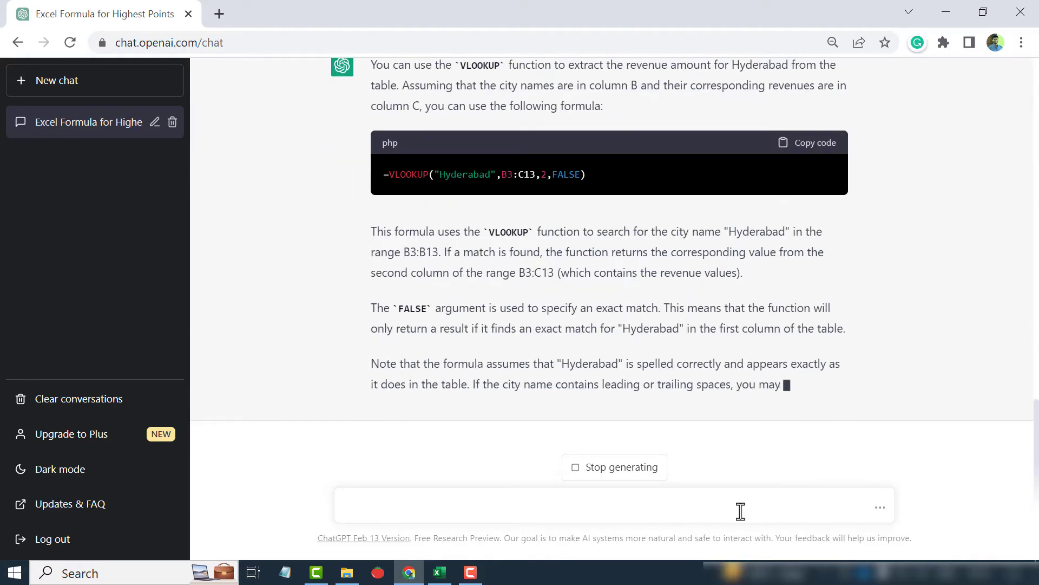
# Copy the suggested formula =VLOOKUP("Hyderabad",B3:C13,2,FALSE) and paste it into cell F4 beside the Revenue label
pyautogui.scroll(3, 645, 349)
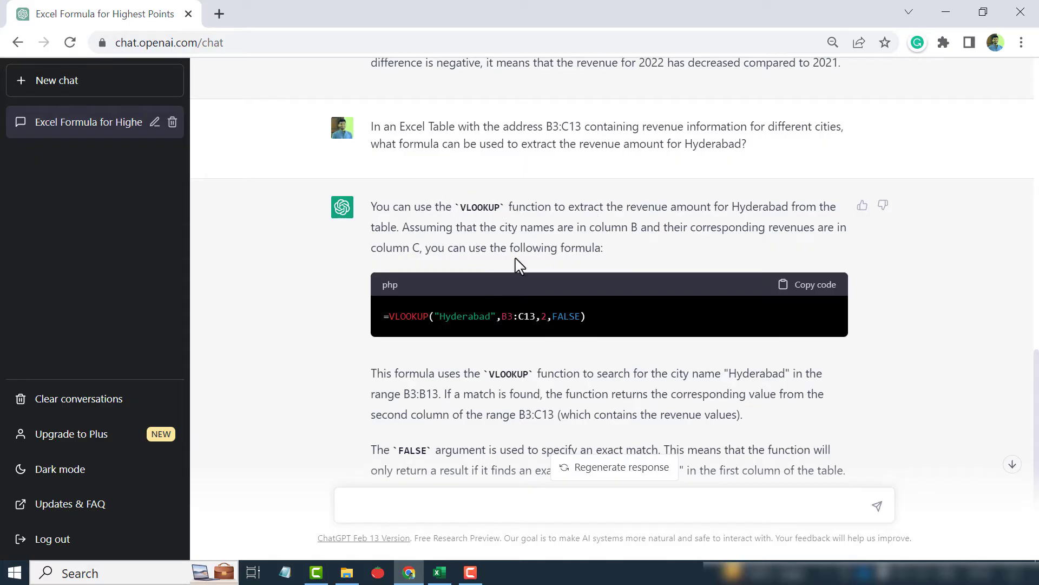
pyautogui.scroll(-2, 528, 250)
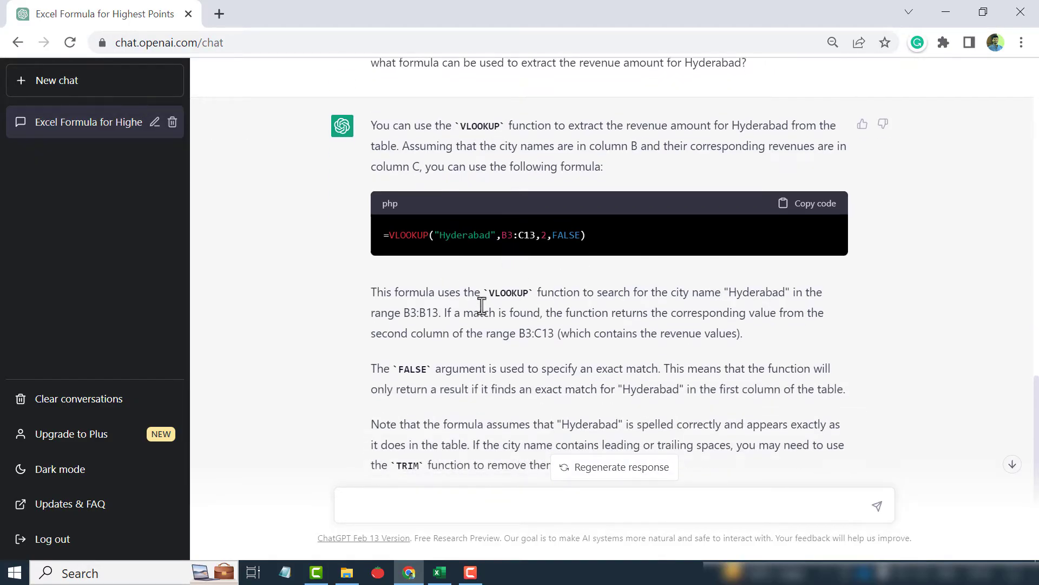
pyautogui.scroll(-2, 473, 341)
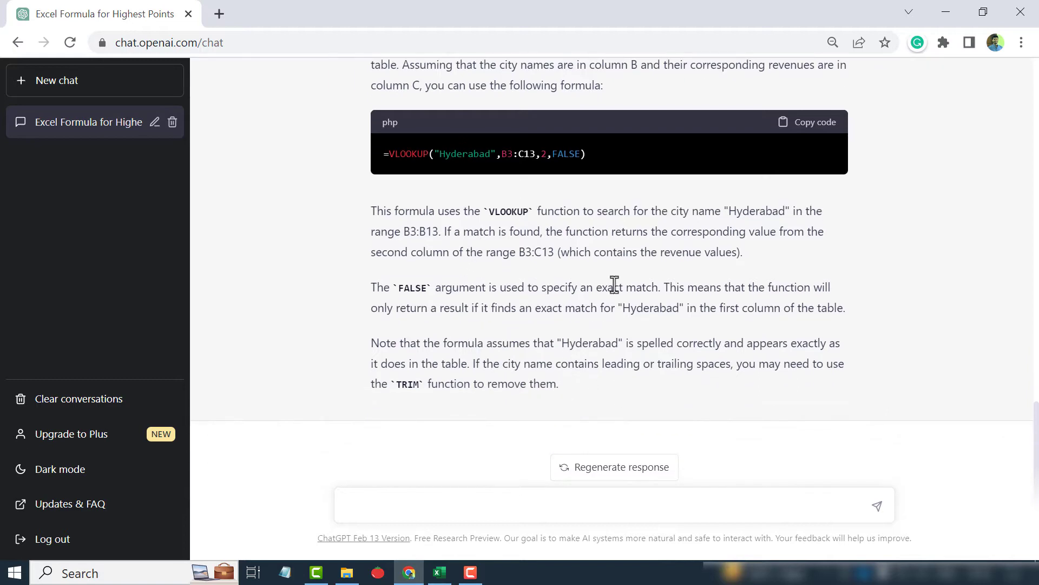
pyautogui.scroll(4, 442, 279)
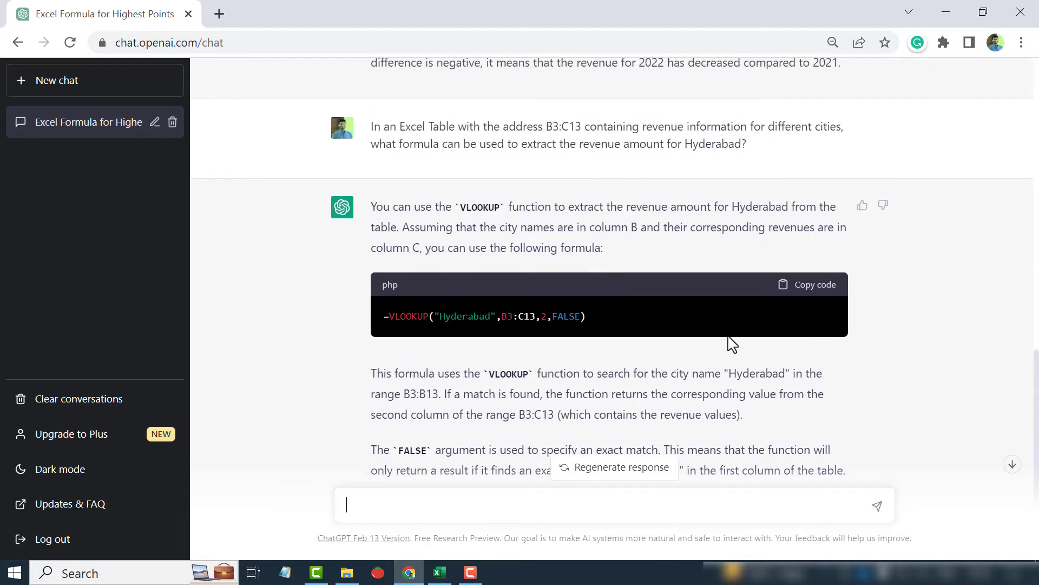
pyautogui.click(827, 293)
pyautogui.click(439, 573)
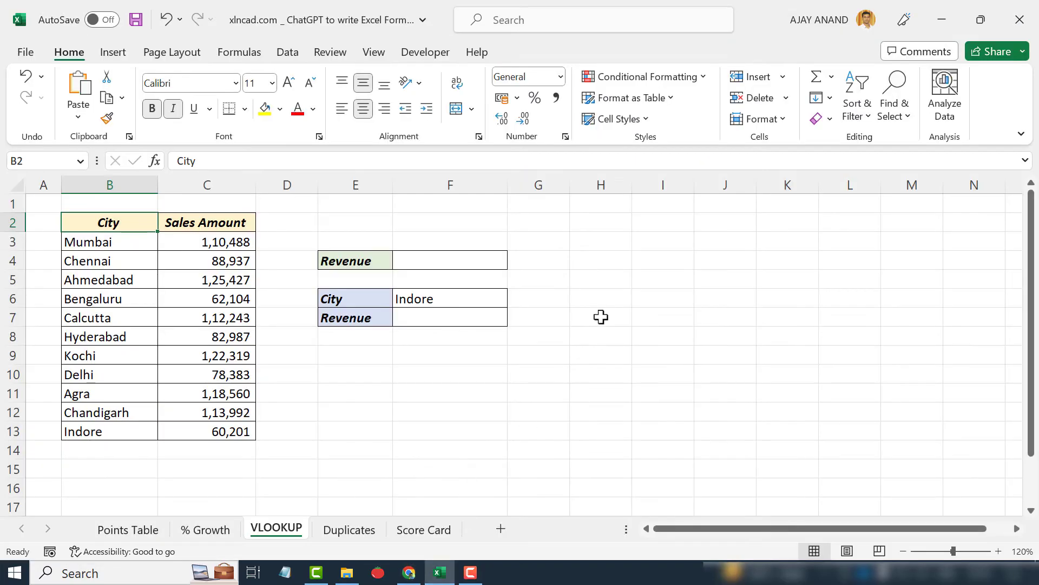
pyautogui.click(464, 260)
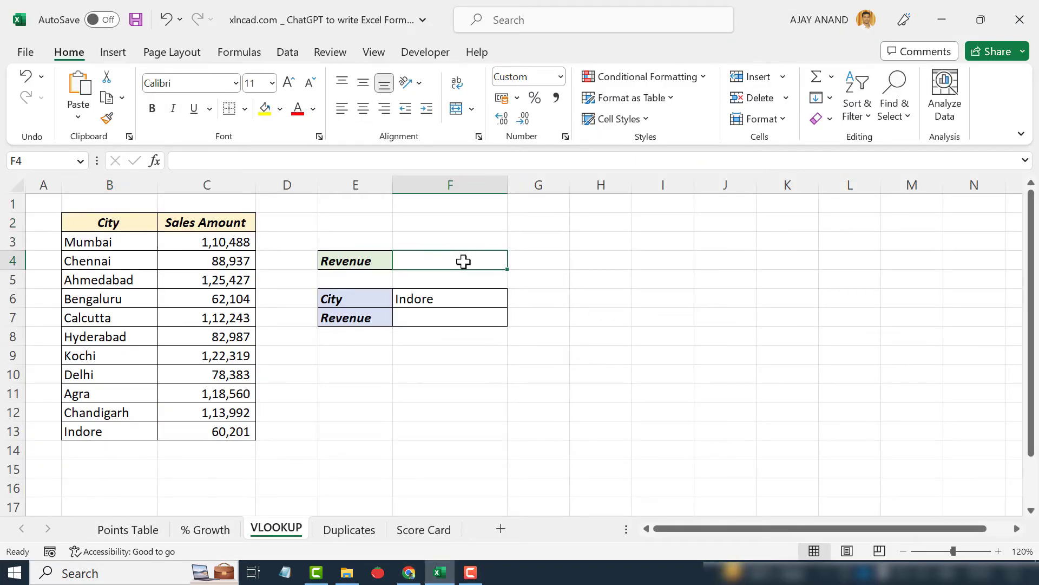
pyautogui.click(200, 157)
pyautogui.rightClick(200, 157)
pyautogui.click(238, 242)
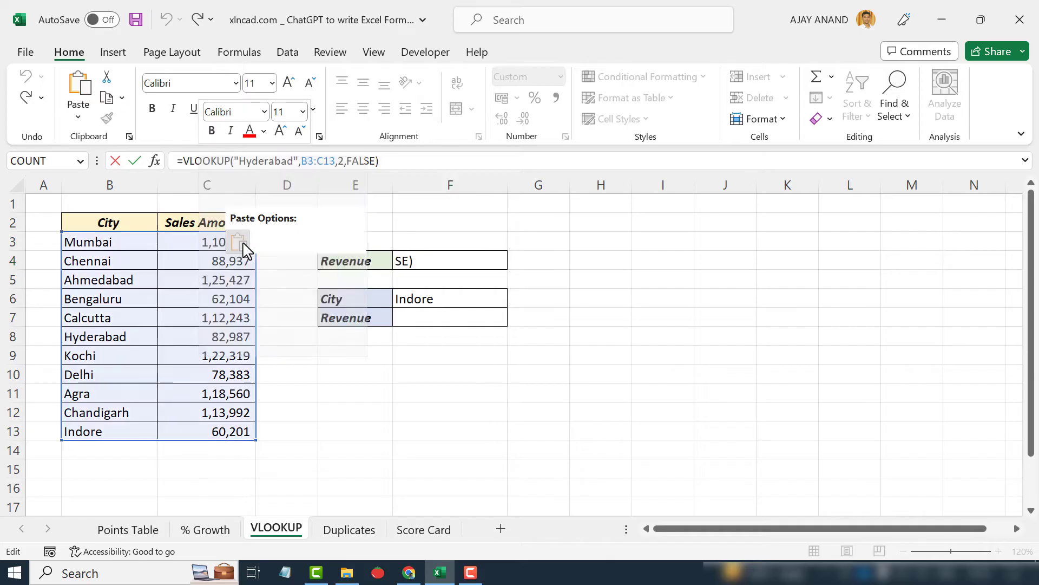
pyautogui.press('Return')
# Inspect the VLOOKUP formula in cell F4 in the formula bar without changing it
pyautogui.click(447, 260)
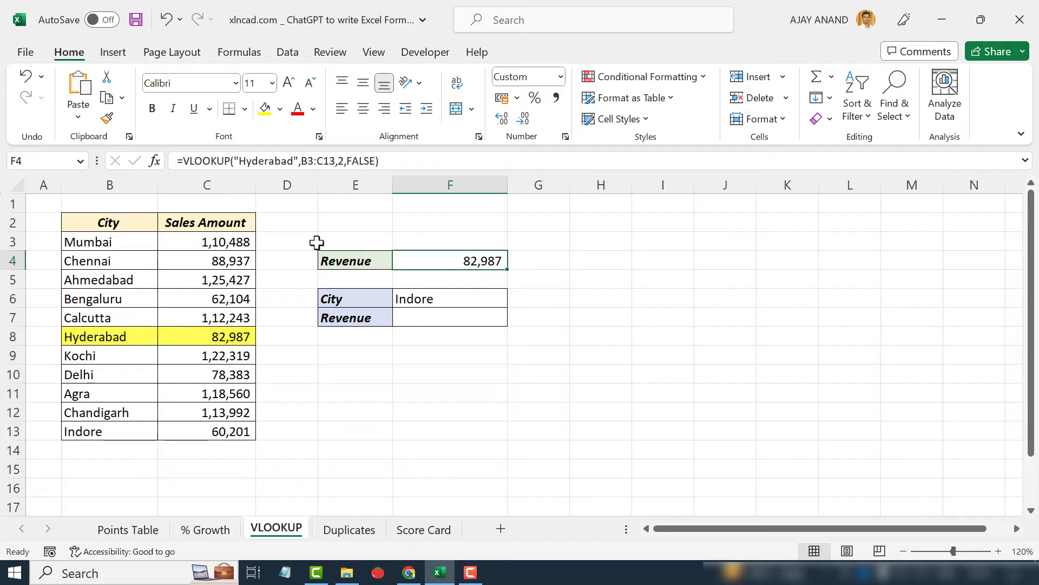
pyautogui.click(266, 161)
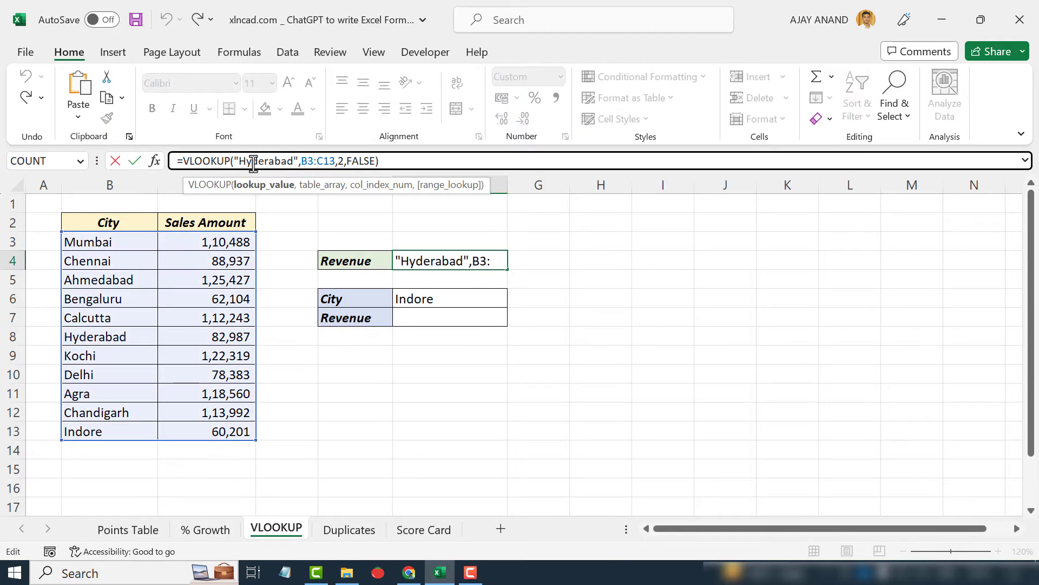
pyautogui.press('Escape')
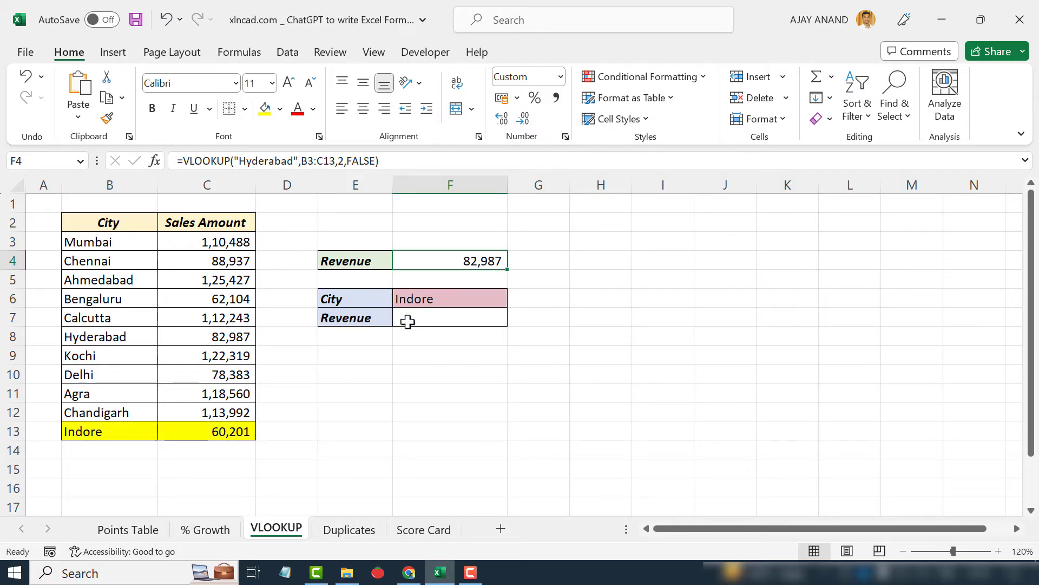
# Ask ChatGPT which formula finds the revenue for the city name held in cell F6, and send the question
pyautogui.click(407, 572)
pyautogui.scroll(-3, 497, 444)
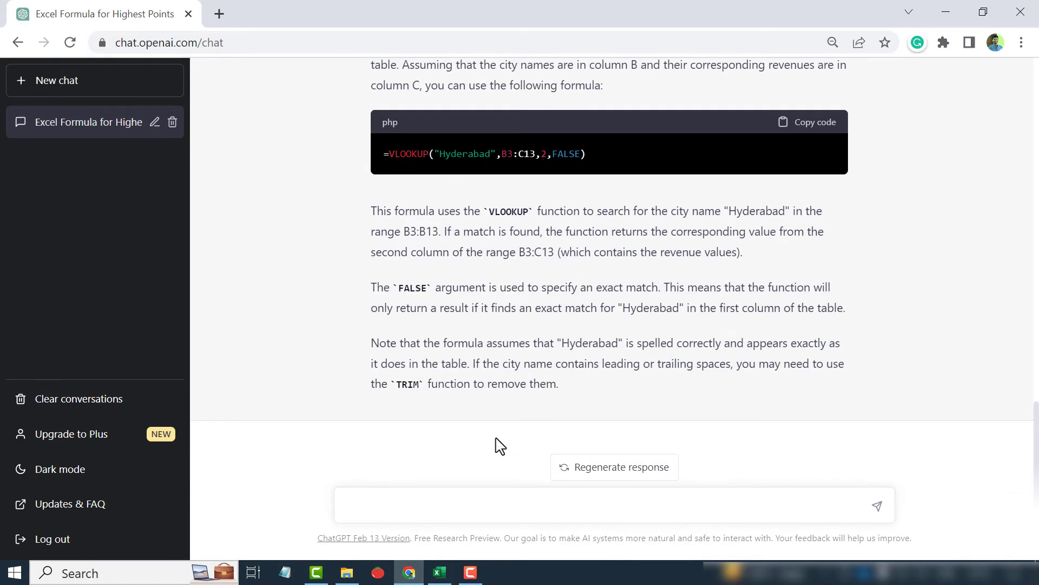
pyautogui.click(404, 498)
pyautogui.write('Supp')
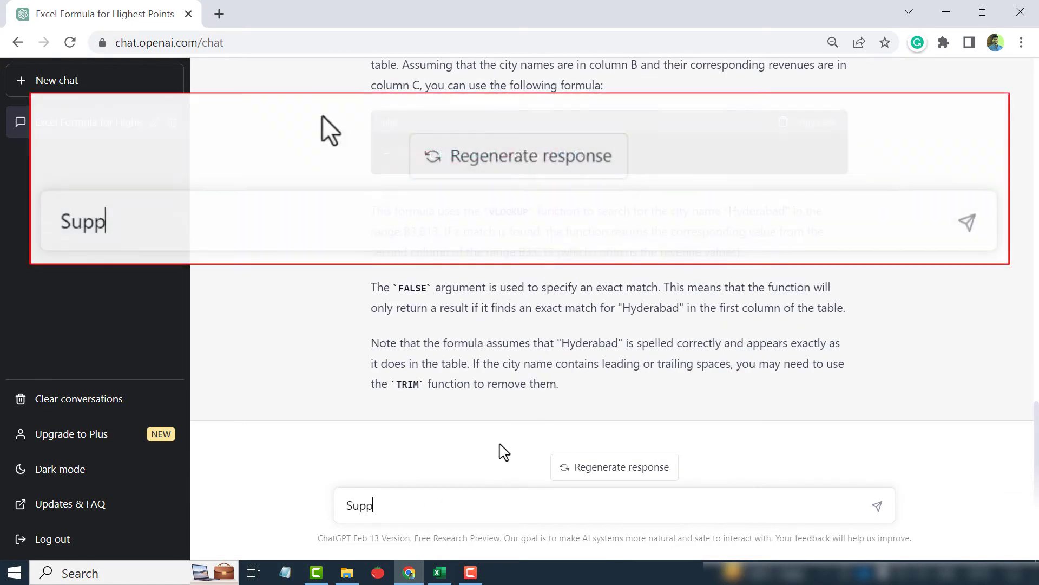
pyautogui.write('ose I ha')
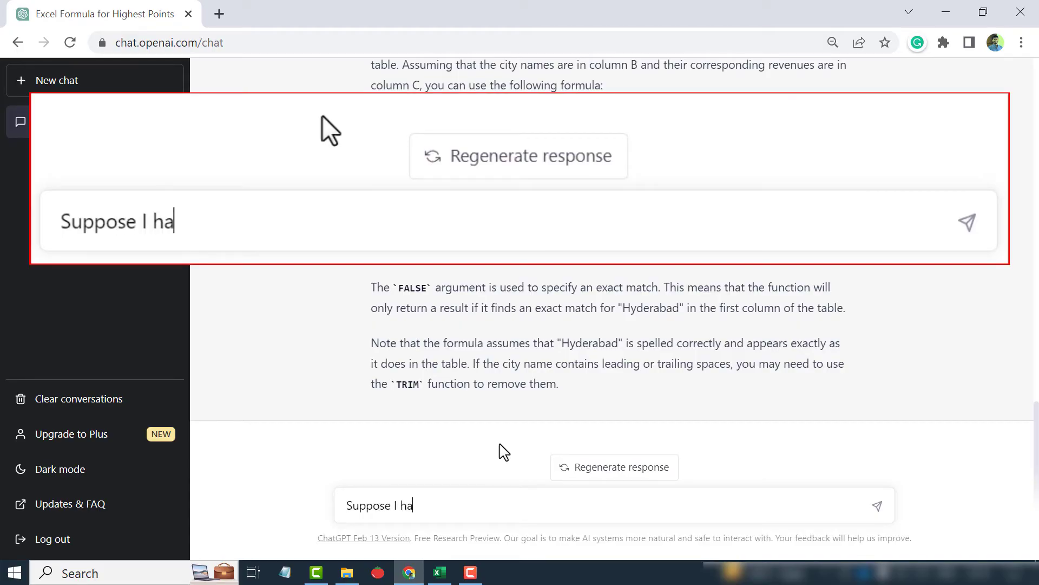
pyautogui.write('ve the city name in the cell F6.')
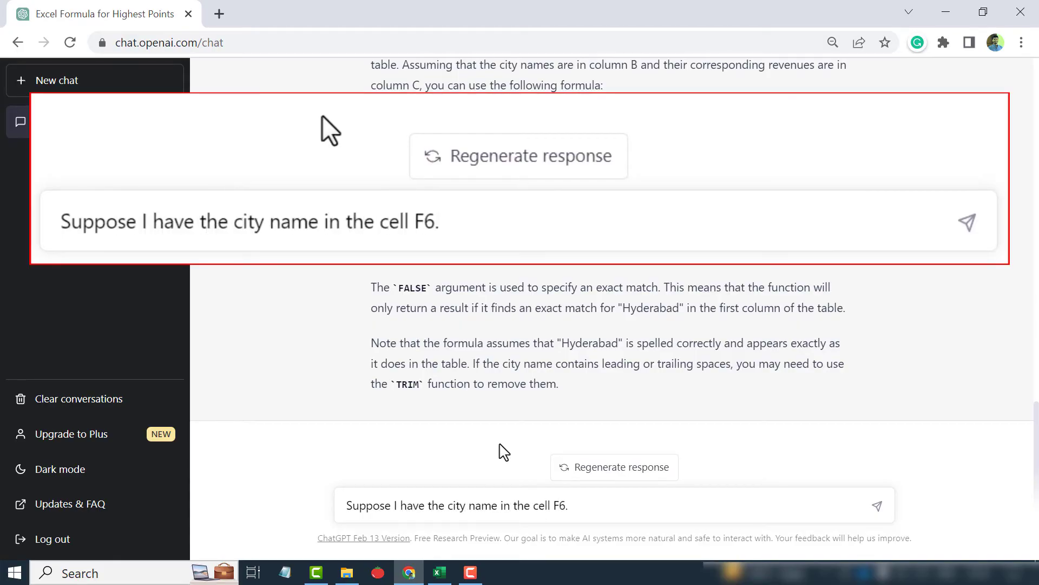
pyautogui.write(' What formula should I use to find the revenue')
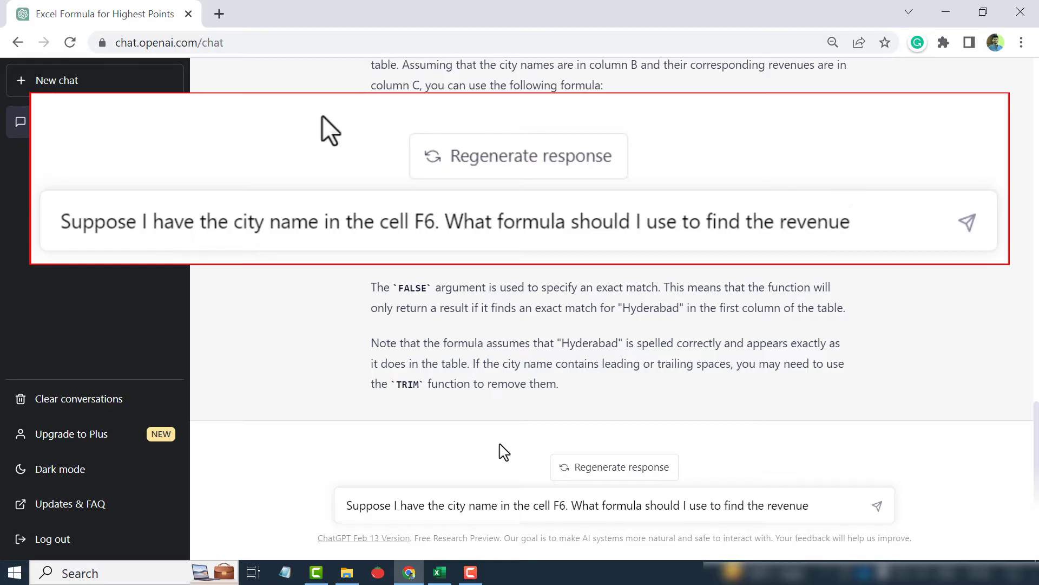
pyautogui.write(' from that city?')
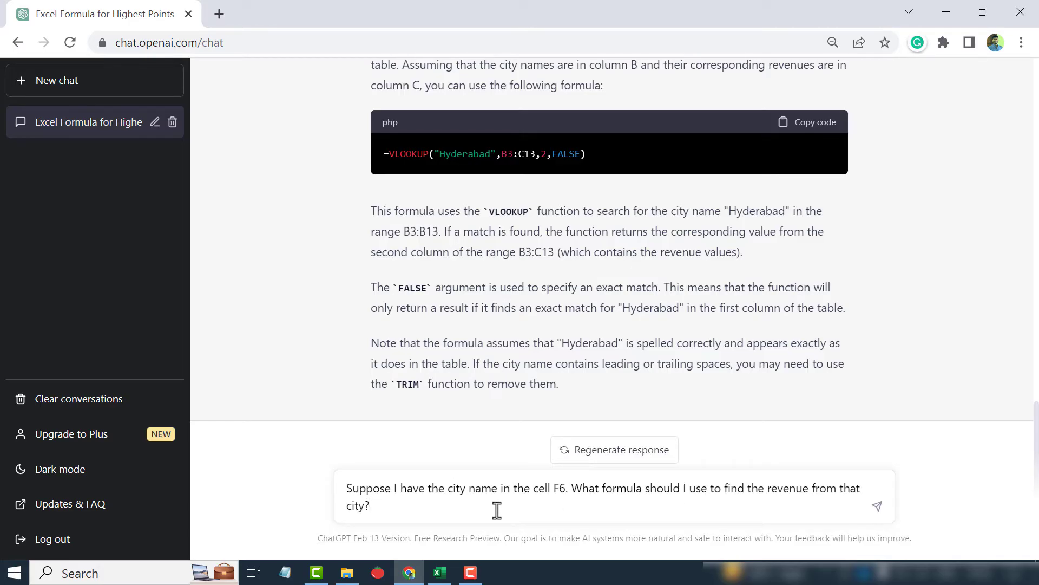
pyautogui.press('Return')
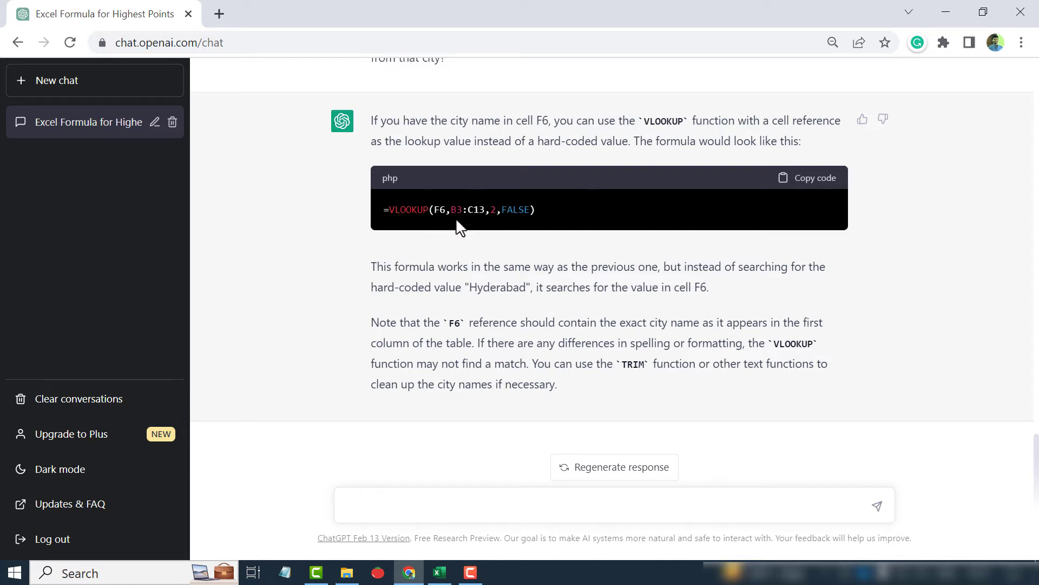
# Copy the formula =VLOOKUP(F6,B3:C13,2,FALSE) and paste it into cell F7 beside the second Revenue label
pyautogui.click(820, 190)
pyautogui.click(440, 573)
pyautogui.click(443, 318)
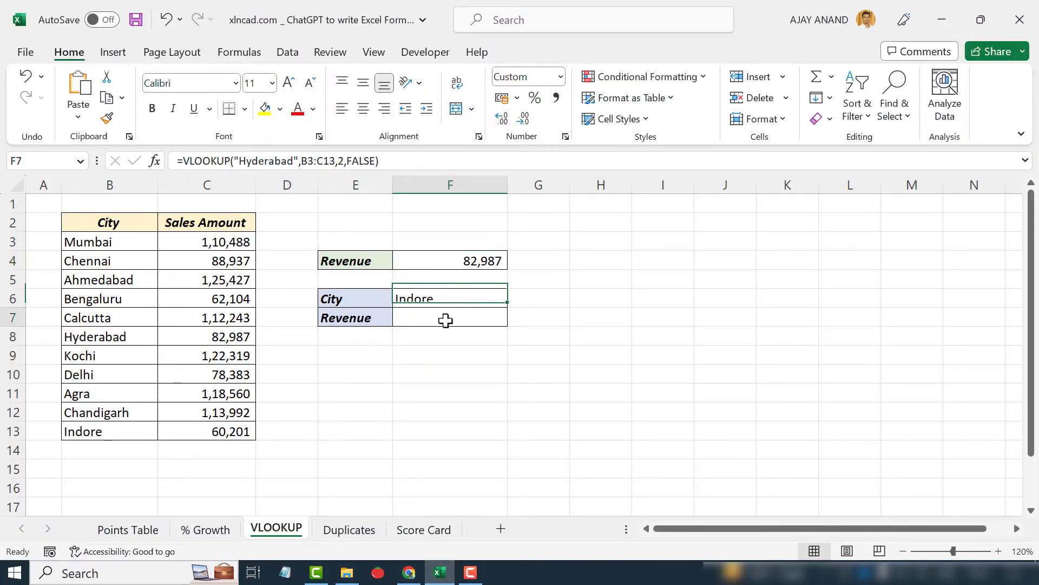
pyautogui.click(203, 161)
pyautogui.rightClick(204, 161)
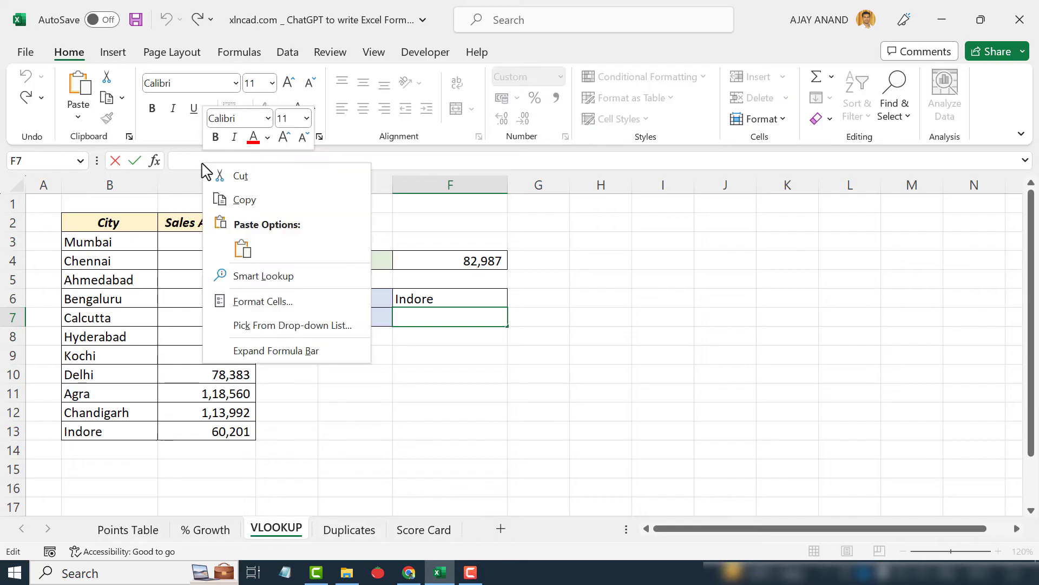
pyautogui.click(245, 252)
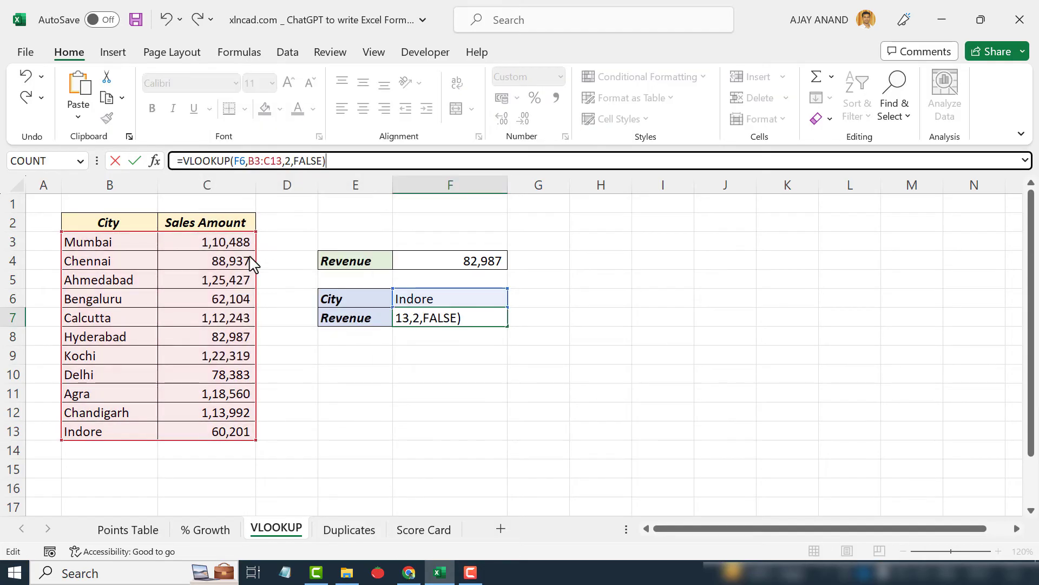
pyautogui.press('Return')
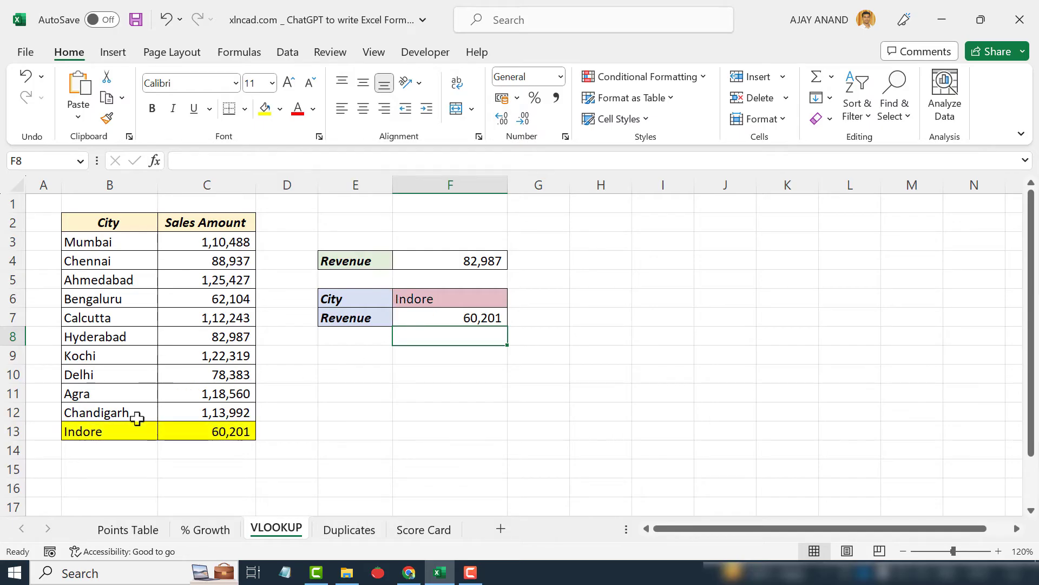
pyautogui.click(448, 318)
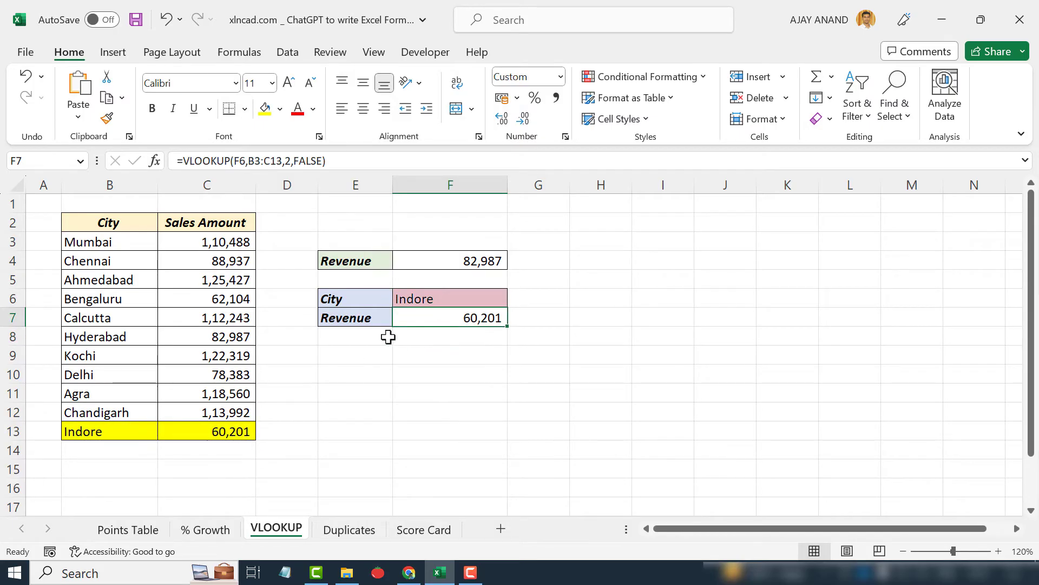
# Test the lookup by entering the cities Hyderabad and Chennai in turn in cell F6
pyautogui.click(458, 299)
pyautogui.write('Hyde')
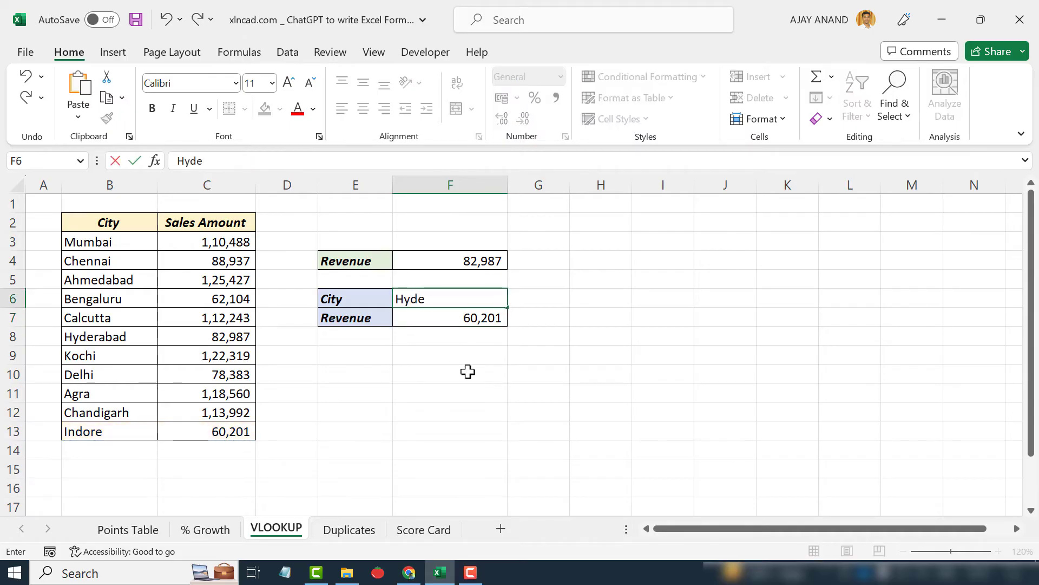
pyautogui.write('rabad')
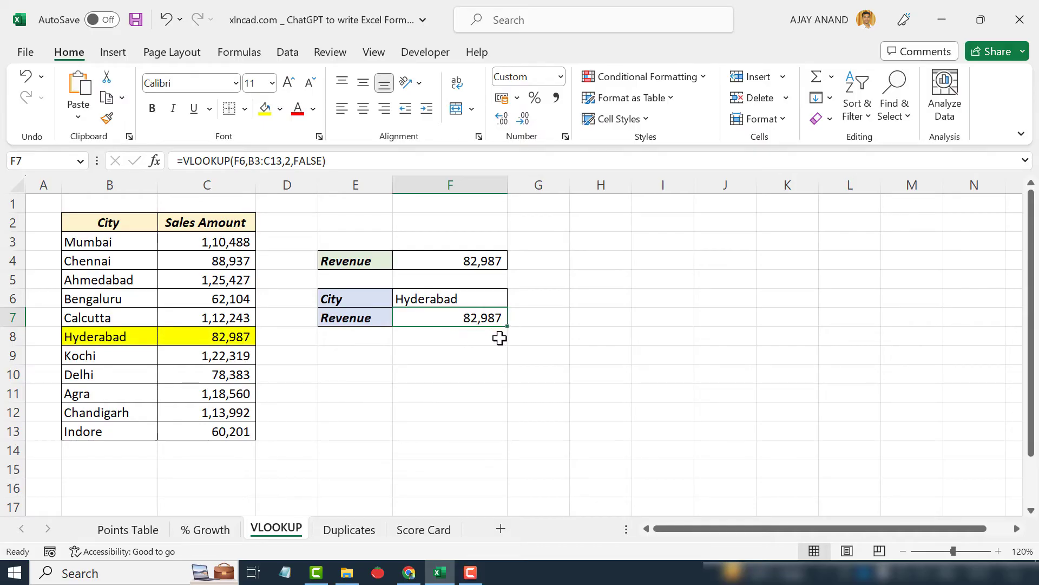
pyautogui.click(436, 299)
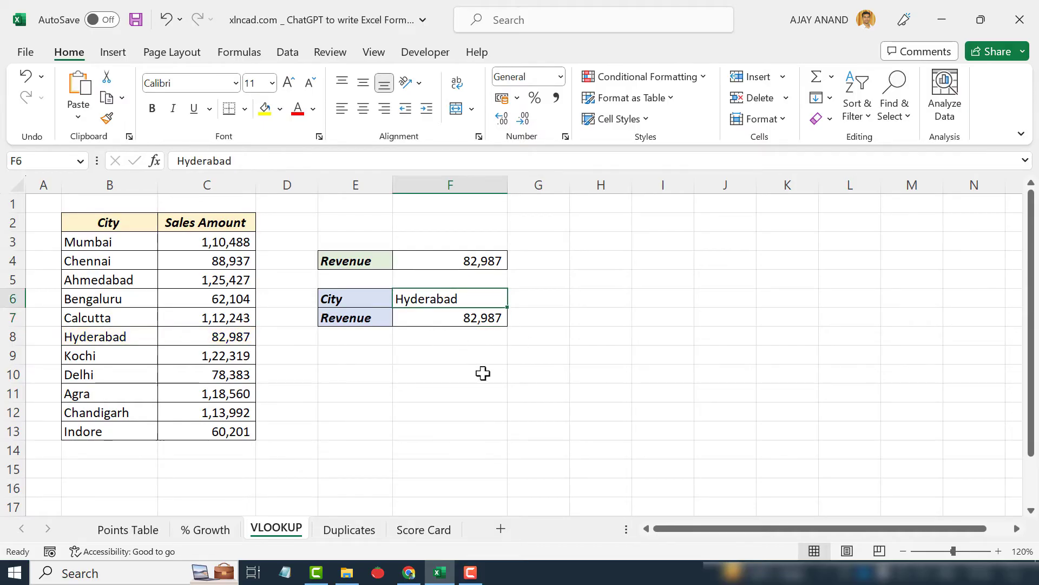
pyautogui.write('Chennai')
pyautogui.press('Return')
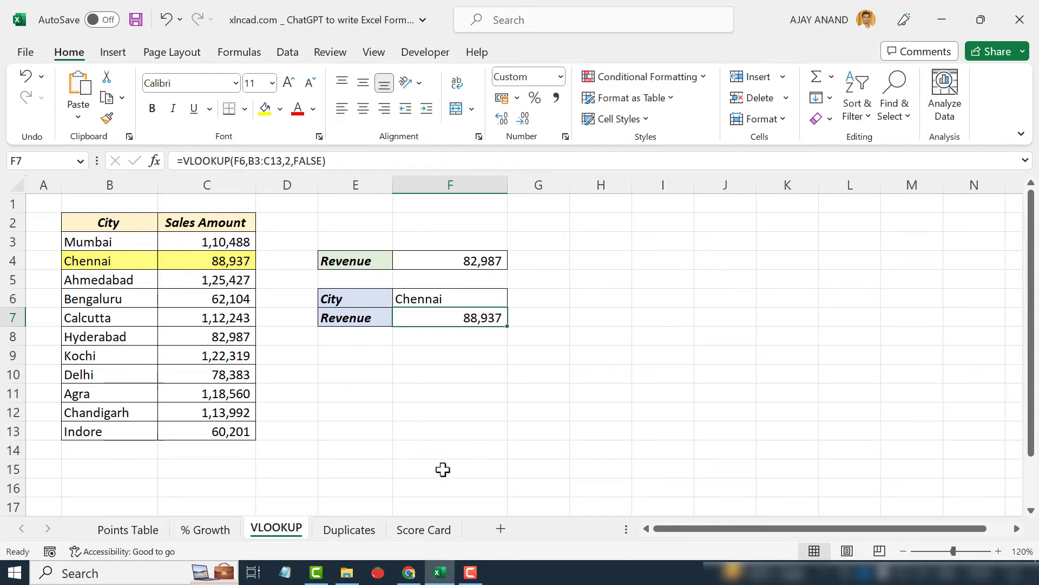
# Ask ChatGPT for a formula that displays 'Duplicate' against names in B3 to B17 appearing more than once, and send it
pyautogui.click(349, 530)
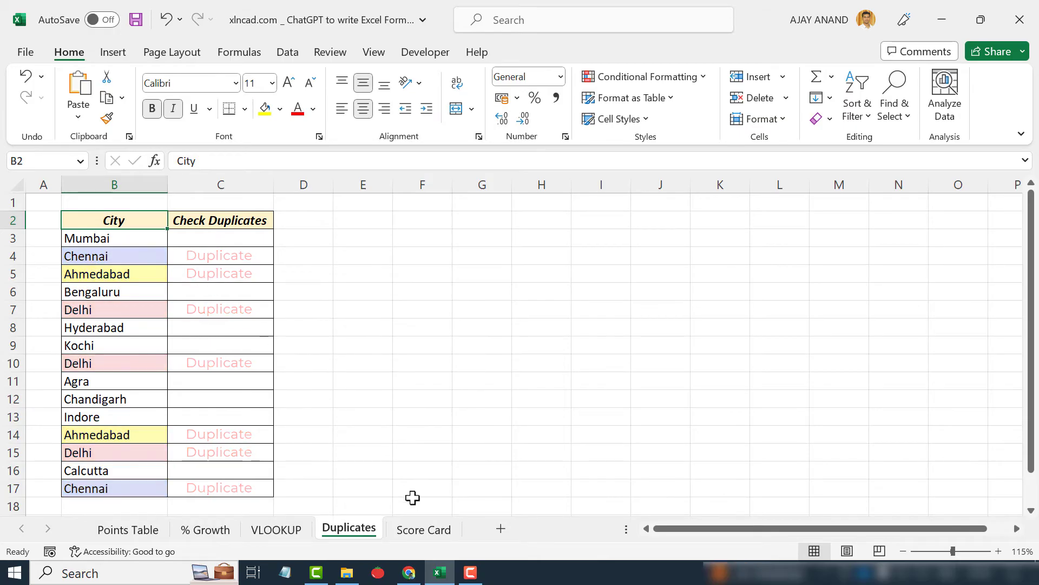
pyautogui.click(409, 572)
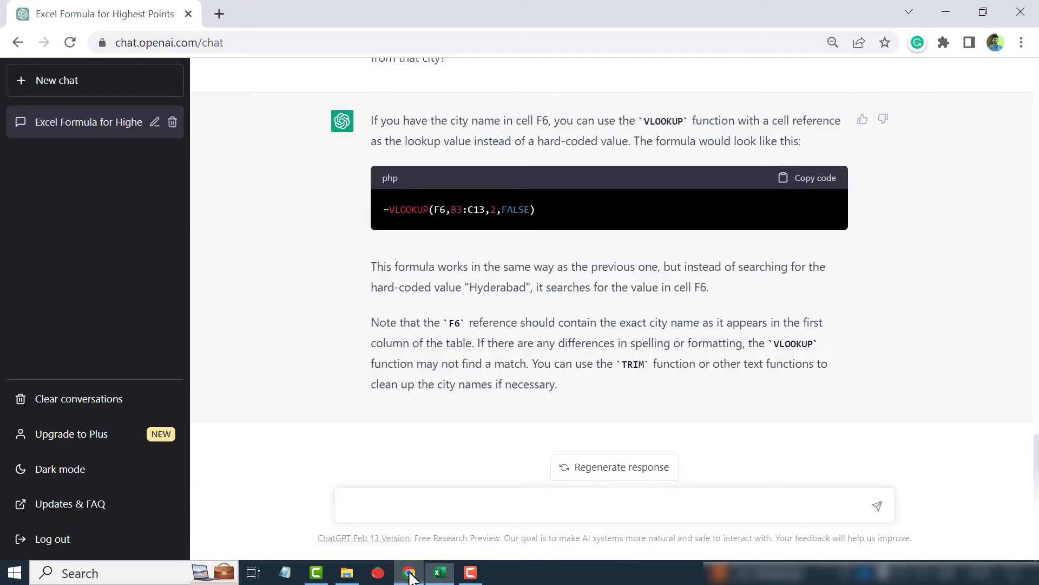
pyautogui.click(392, 500)
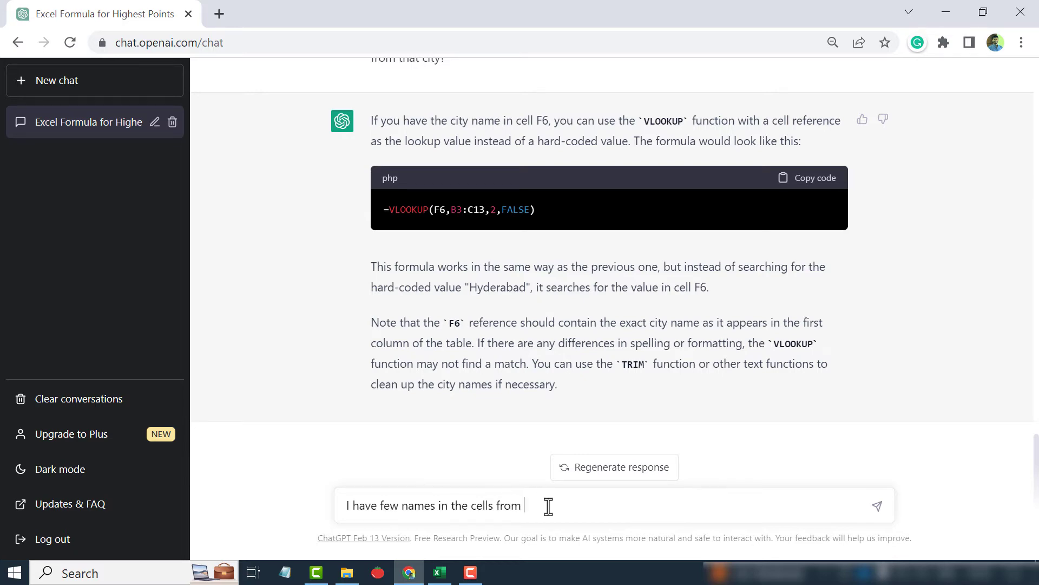
pyautogui.click(440, 572)
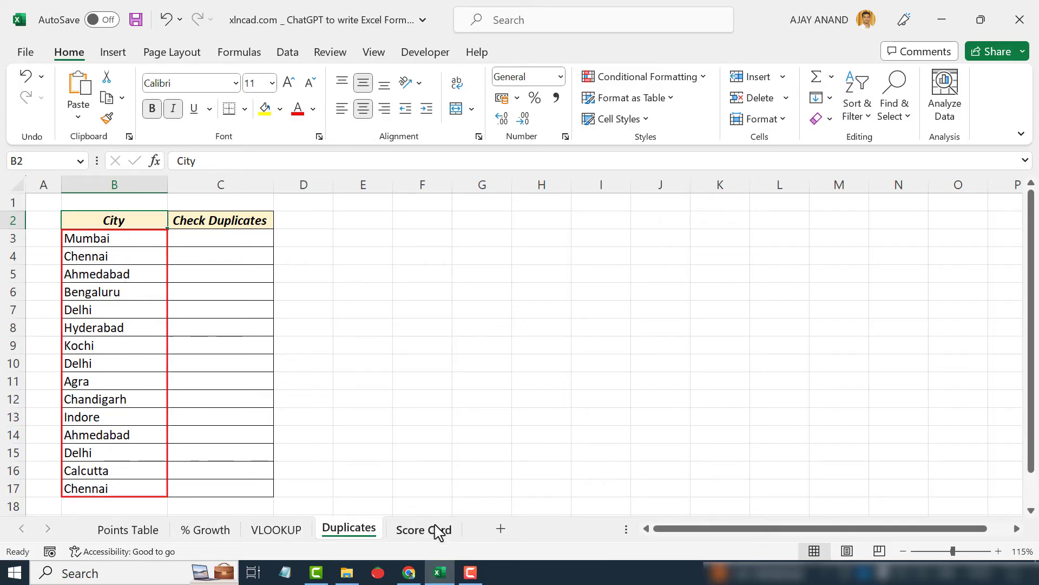
pyautogui.click(409, 572)
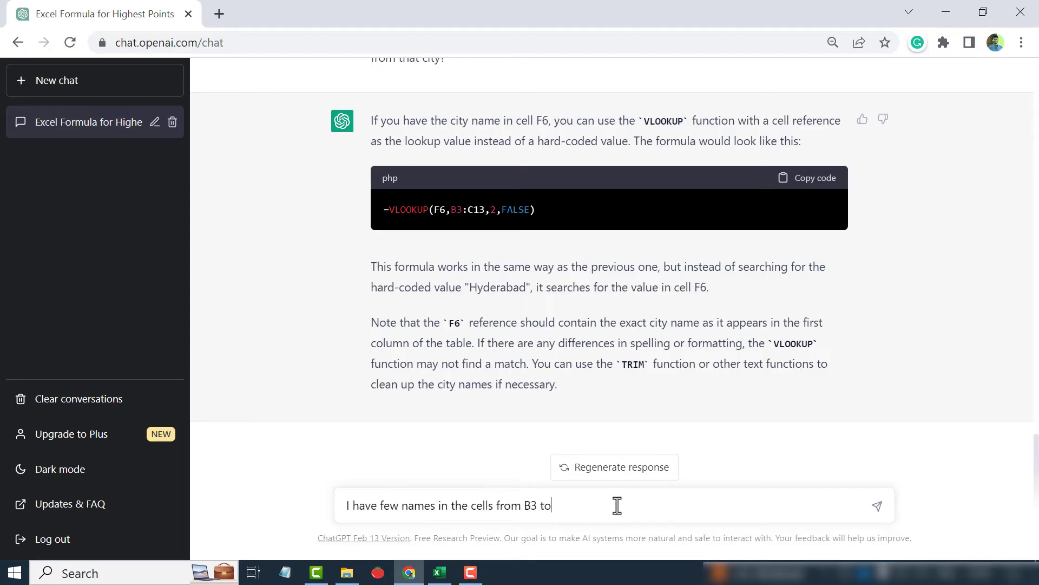
pyautogui.write('B3 to B17')
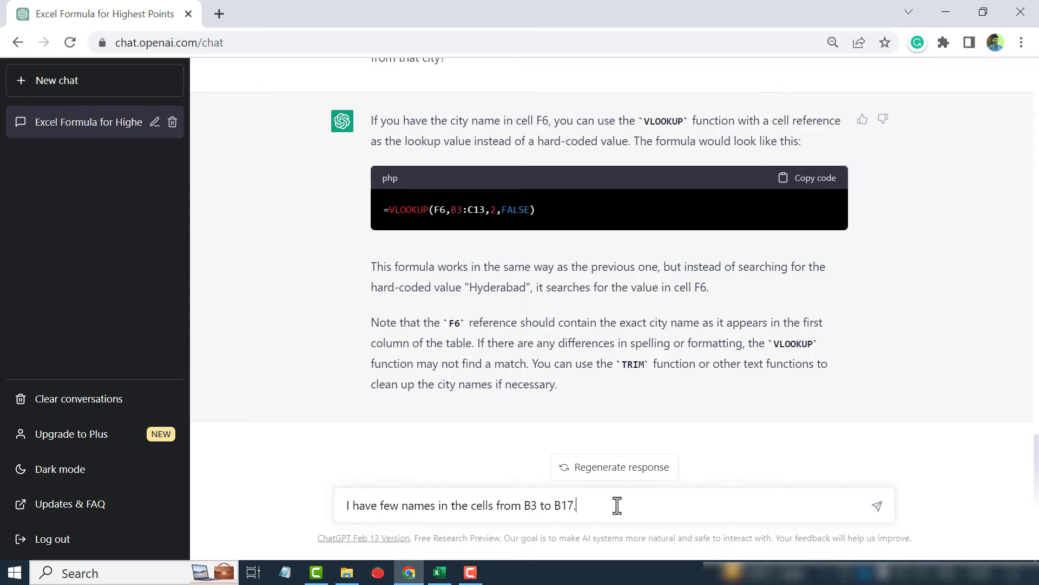
pyautogui.write('. What is the Excel formula to display the text ')
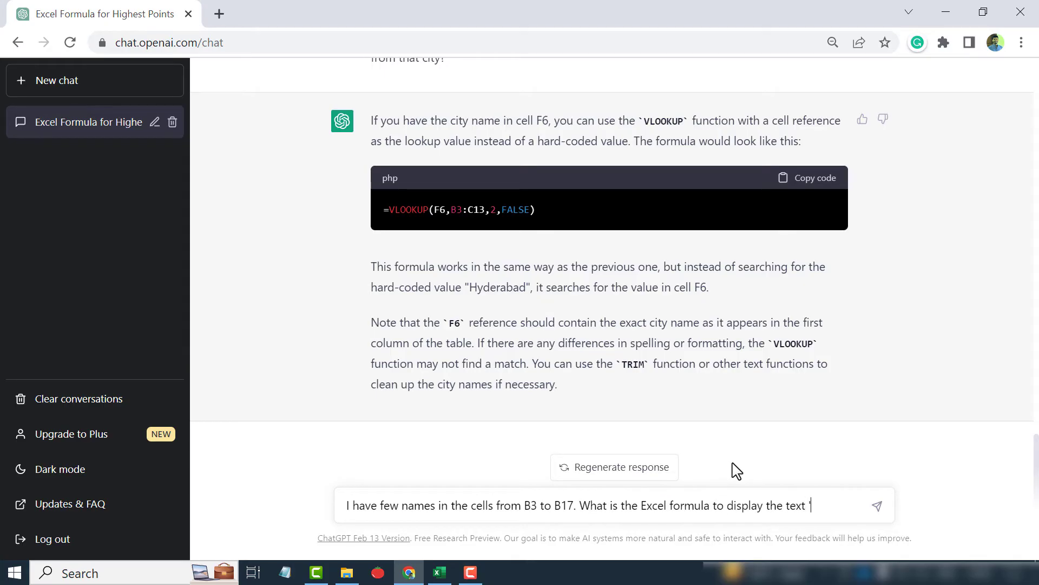
pyautogui.write("'Duplicate' against the names")
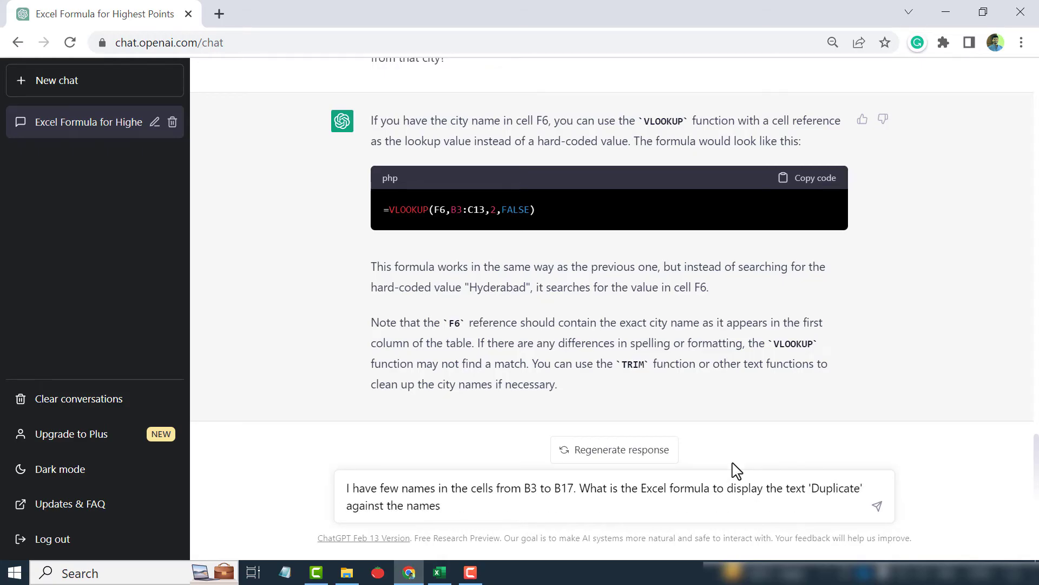
pyautogui.write(' that appear more than once in the list?')
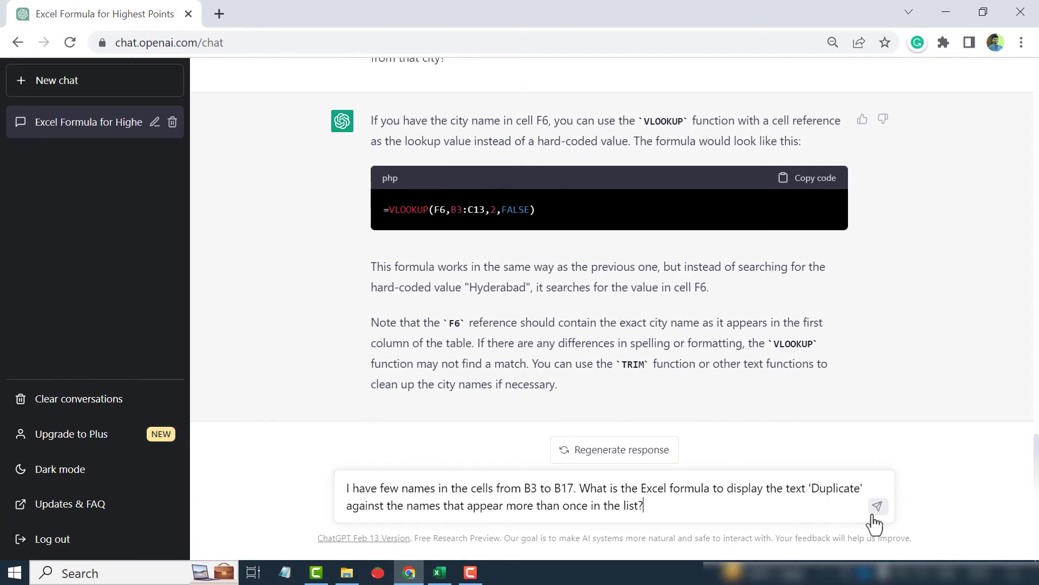
pyautogui.click(876, 508)
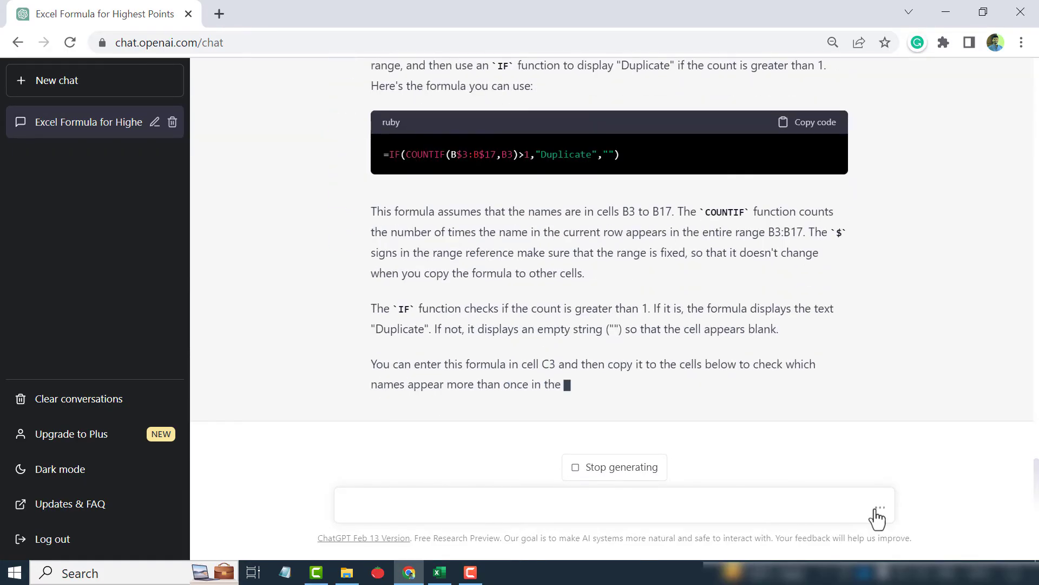
# Copy the suggested formula =IF(COUNTIF(B$3:B$17,B3)>1,"Duplicate","") and paste it into cell C3 of the Duplicates sheet
pyautogui.scroll(2, 569, 371)
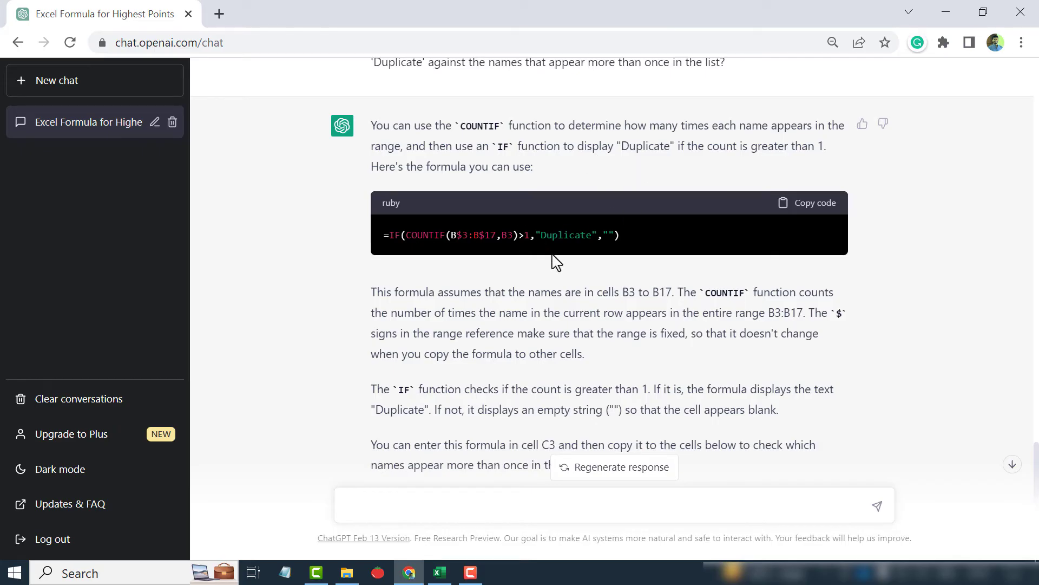
pyautogui.scroll(-2, 434, 306)
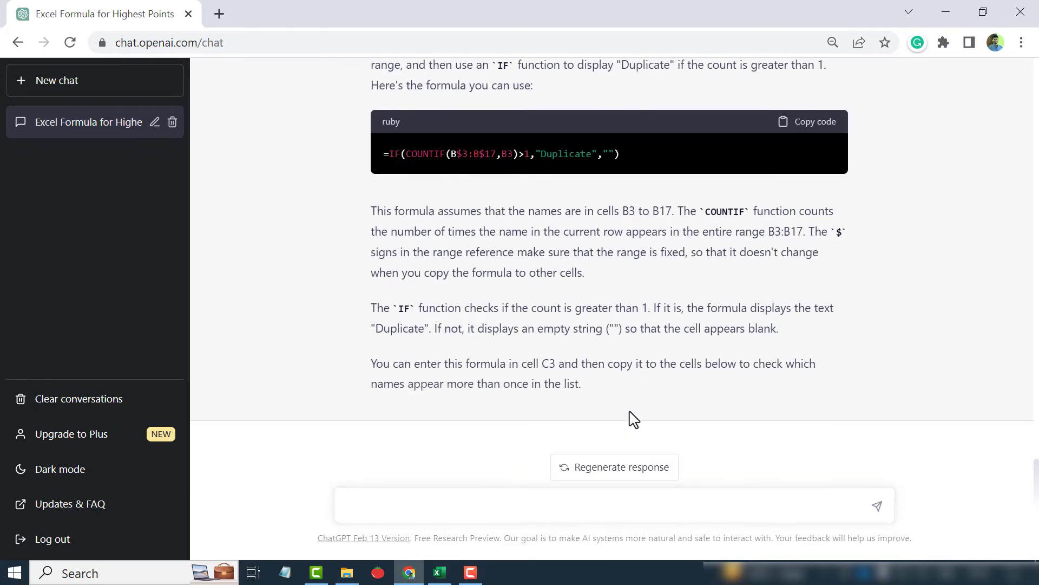
pyautogui.scroll(2, 626, 417)
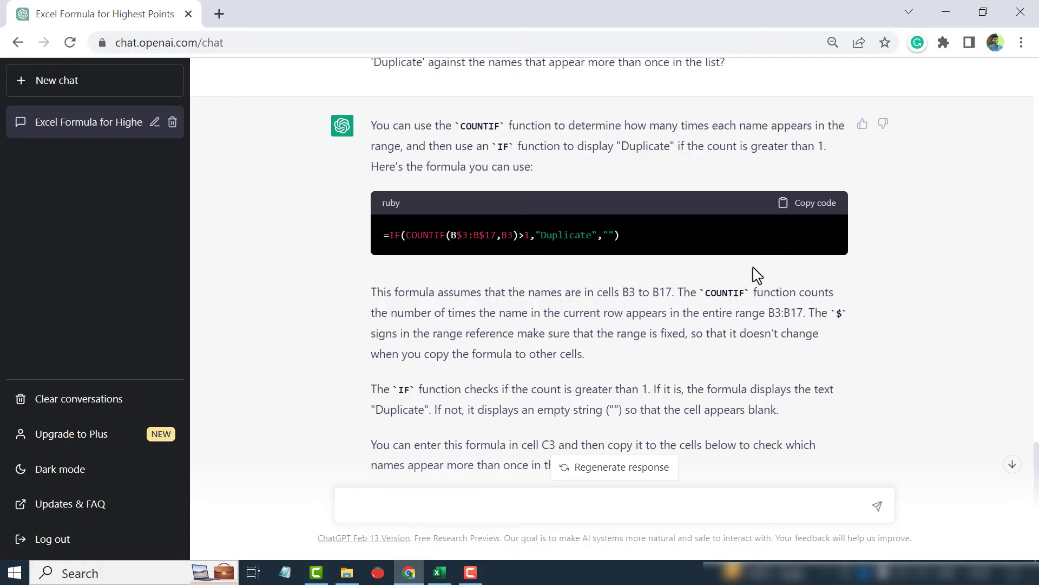
pyautogui.click(828, 210)
pyautogui.moveTo(449, 579)
pyautogui.click(455, 504)
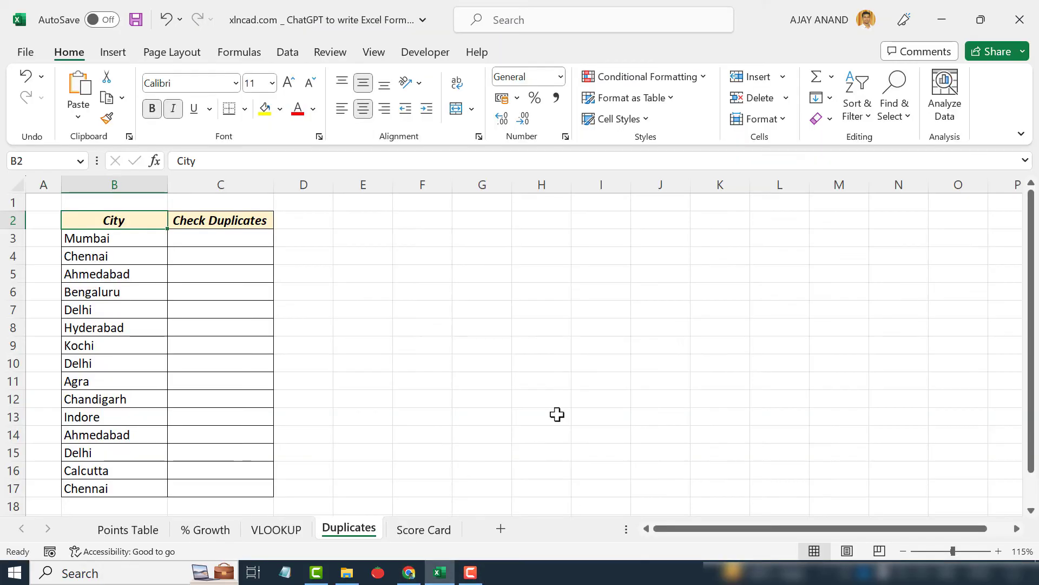
pyautogui.click(209, 236)
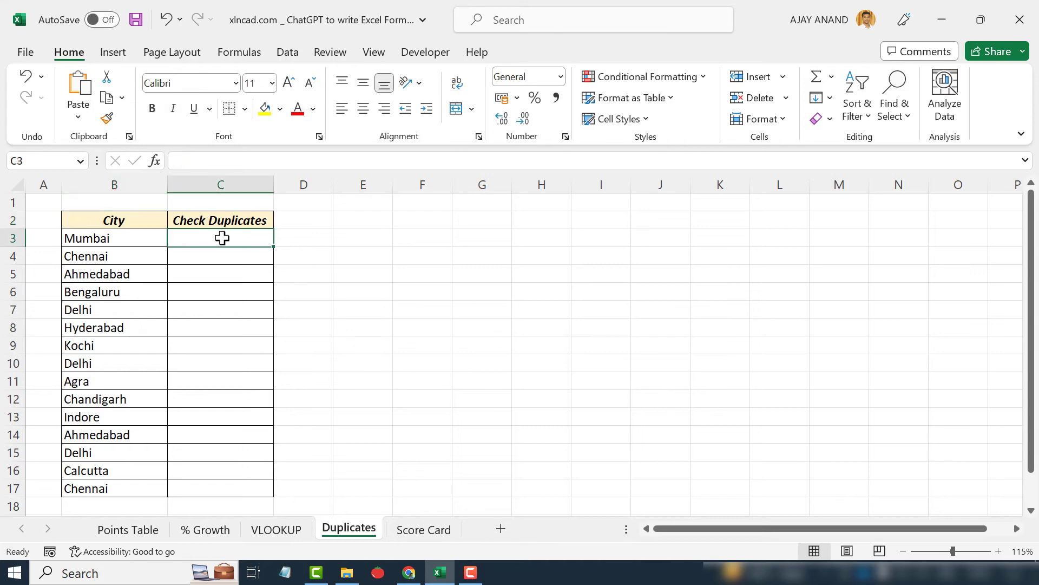
pyautogui.click(232, 162)
pyautogui.rightClick(233, 161)
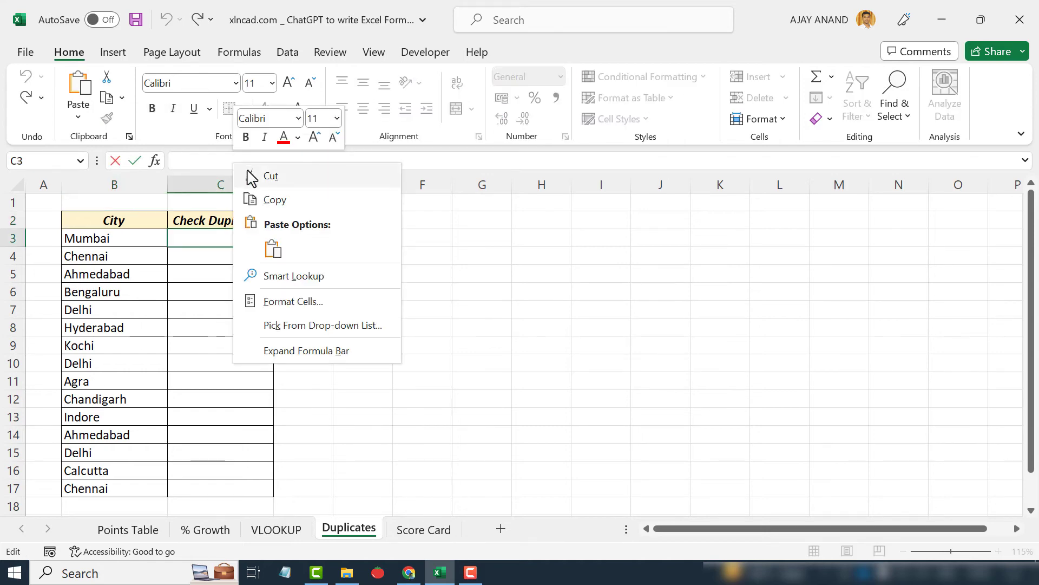
pyautogui.click(274, 250)
pyautogui.press('Return')
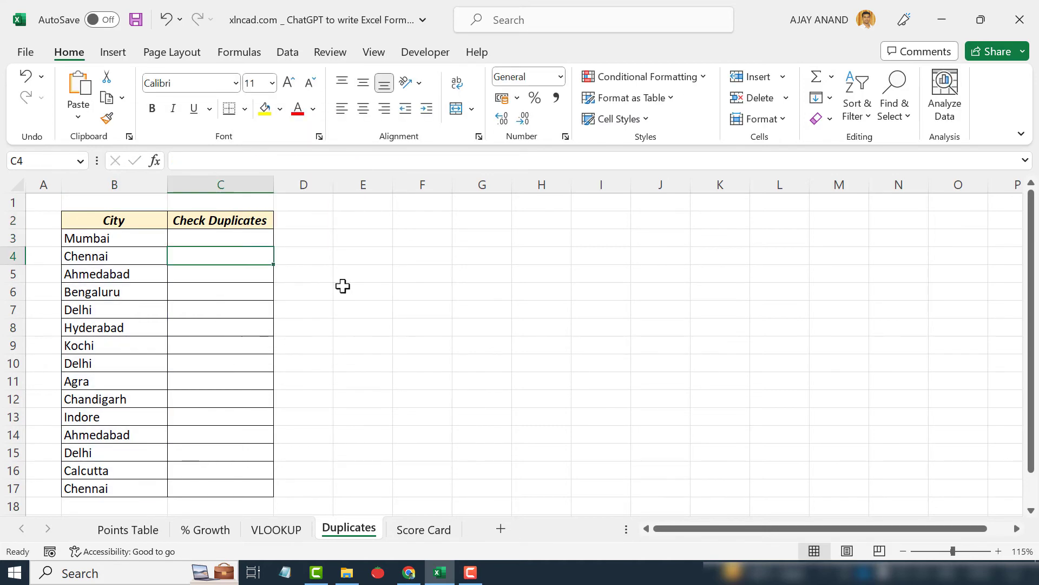
# Fill the duplicate-check formula down from C3 to C17
pyautogui.click(255, 237)
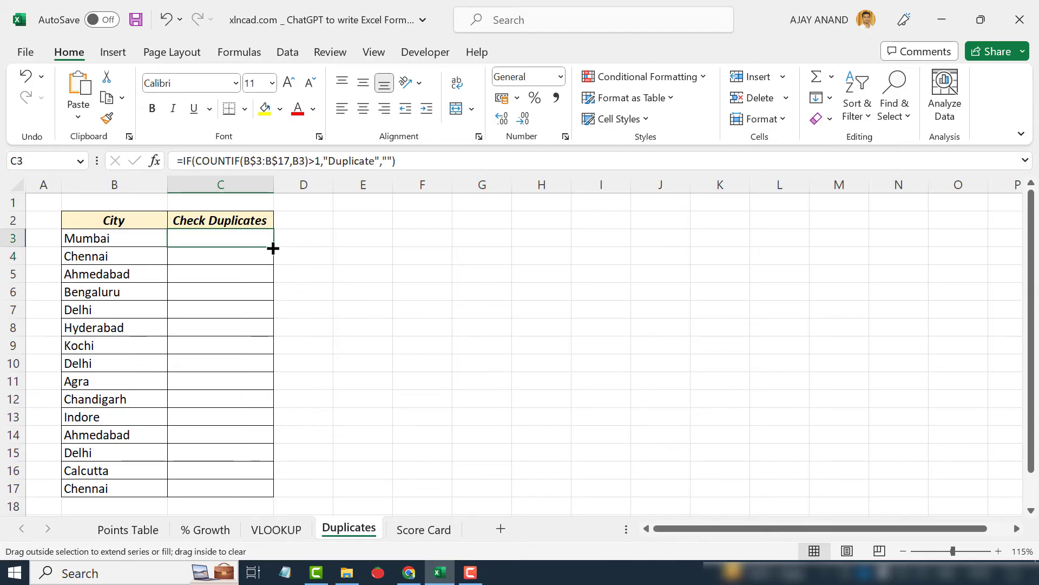
pyautogui.moveTo(273, 246); pyautogui.dragTo(275, 495)
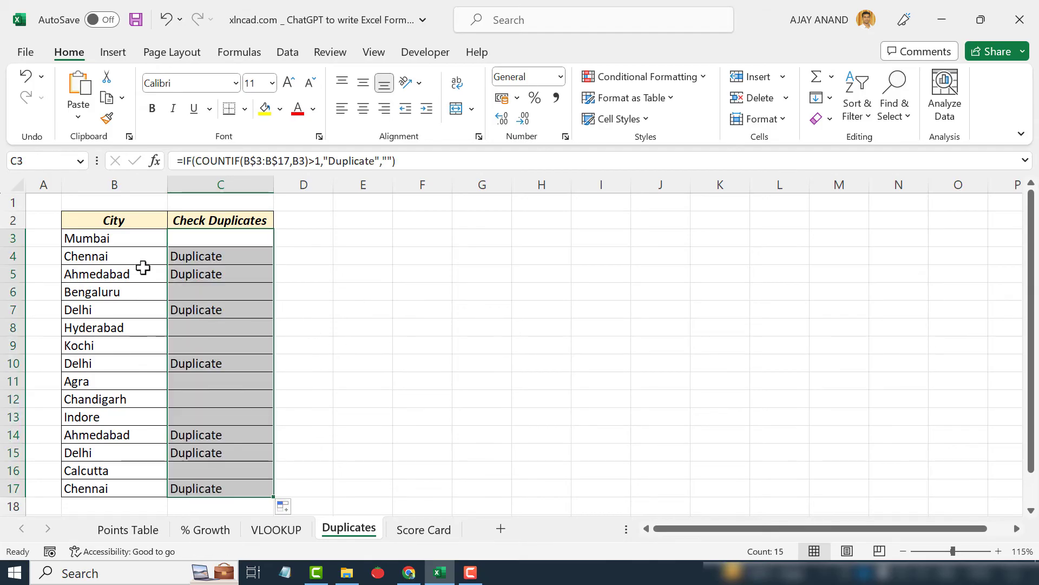
pyautogui.moveTo(138, 255); pyautogui.dragTo(138, 258)
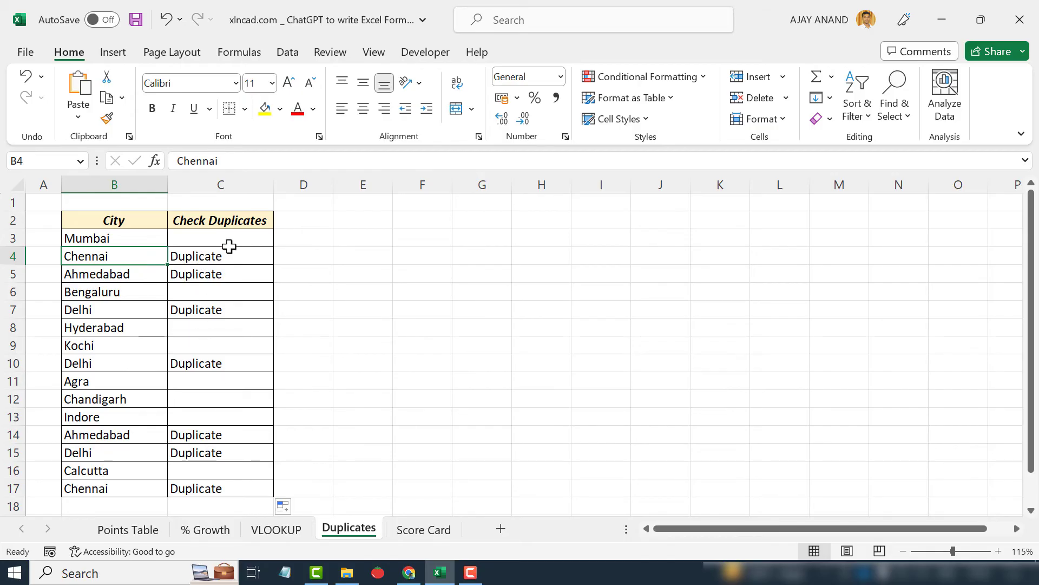
pyautogui.click(229, 244)
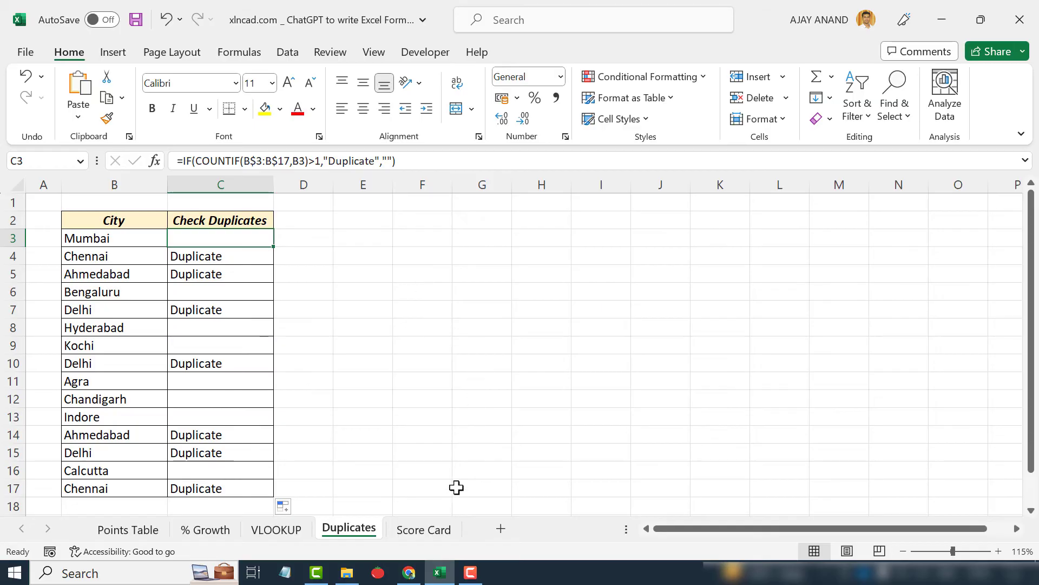
# Ask ChatGPT for a formula grading the score in C3: 'A' for 80 or more, 'B' for 60 to under 80, 'C' below 60
pyautogui.click(421, 530)
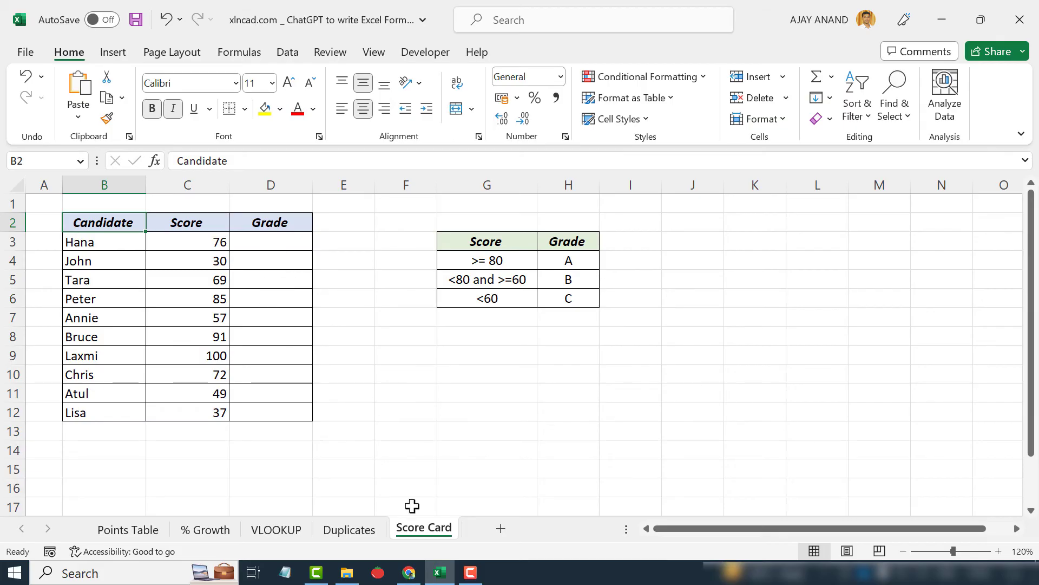
pyautogui.click(409, 573)
pyautogui.scroll(-2, 479, 461)
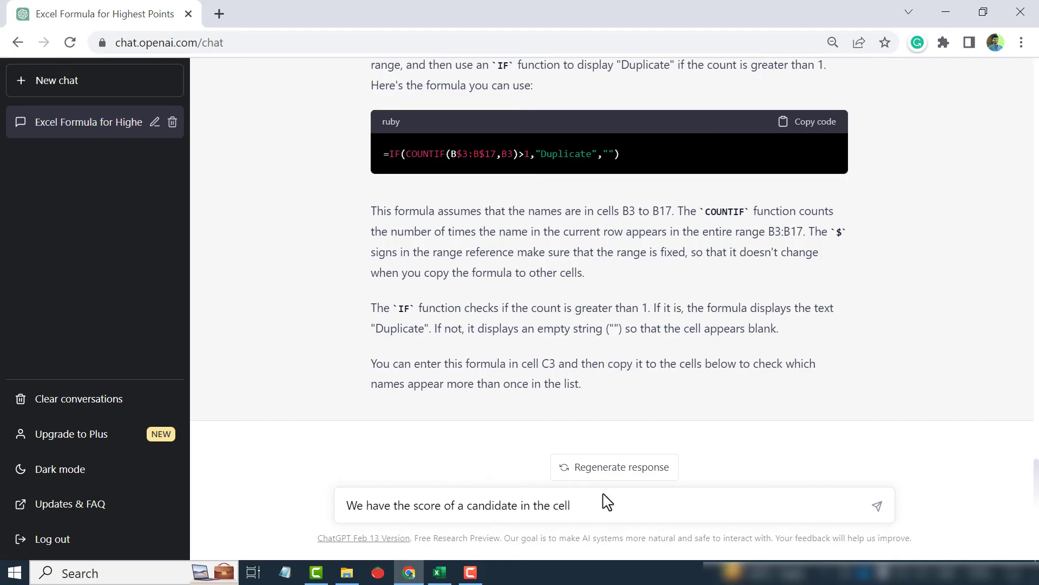
pyautogui.click(439, 572)
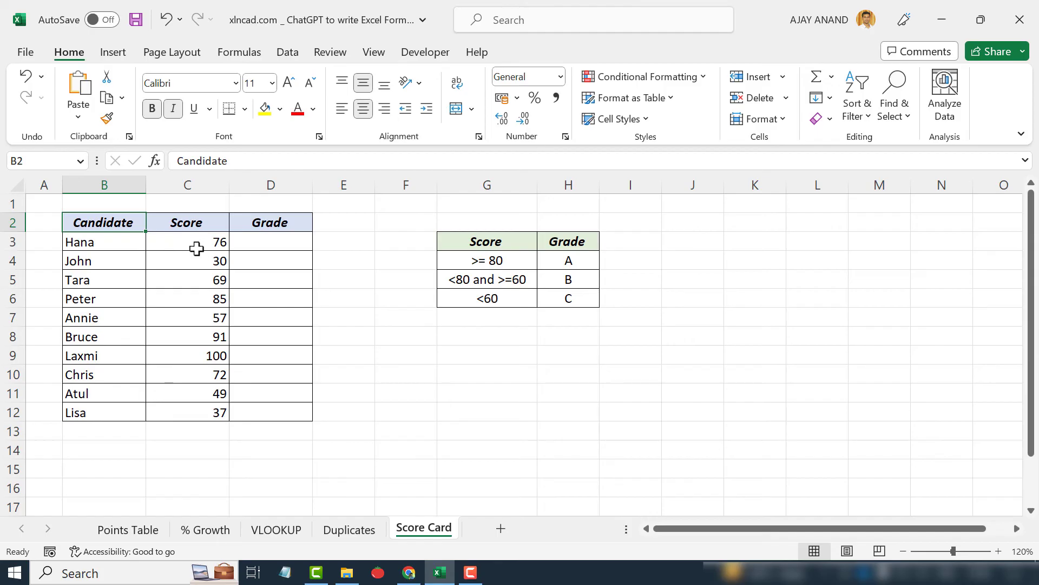
pyautogui.click(409, 572)
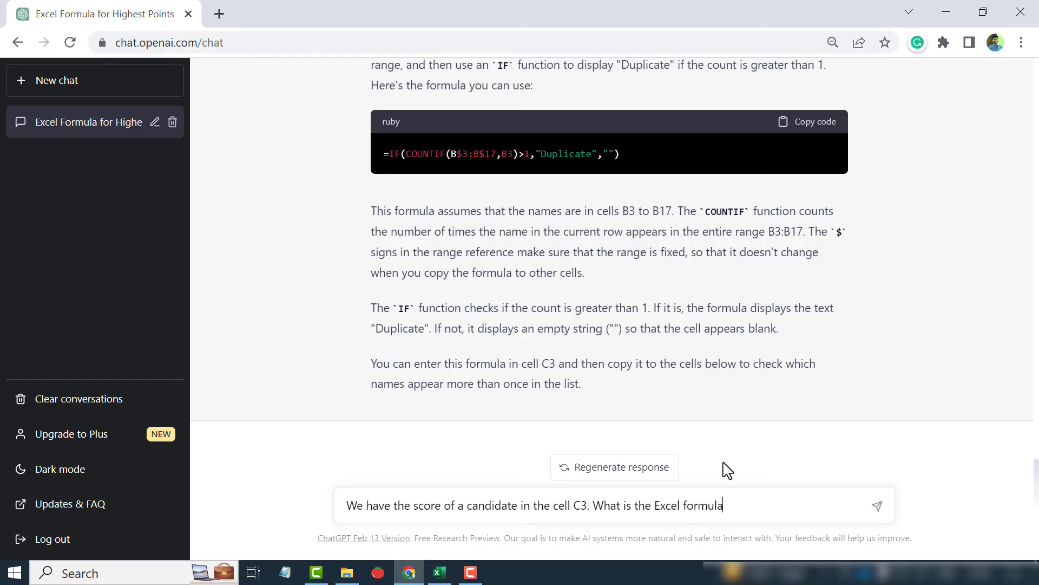
pyautogui.write("the candidate, where all scores greater than or equal to 80 will be awarded 'A',")
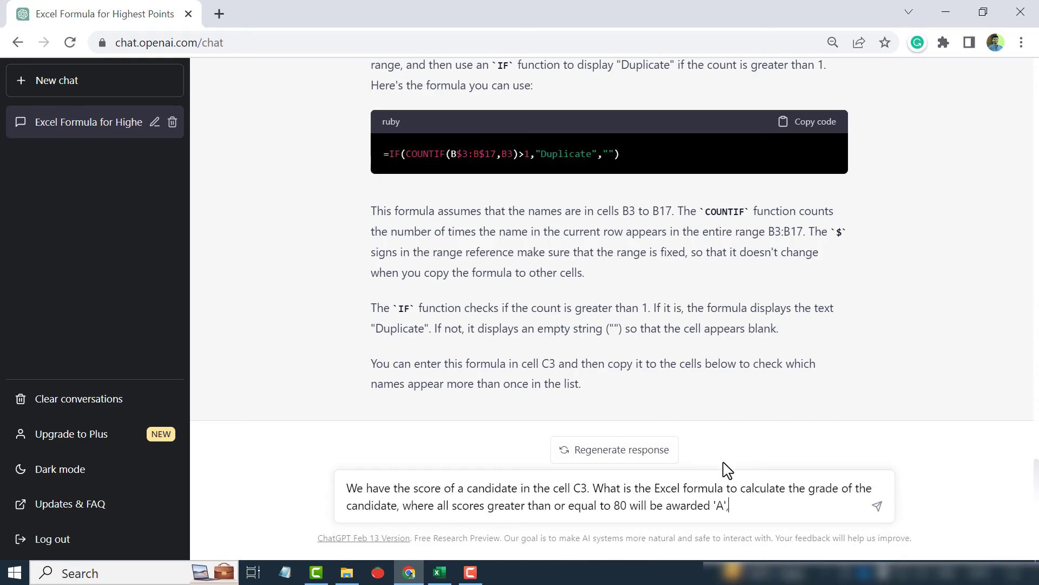
pyautogui.write(" and greater than or equal to 60 will get 'B' and scores less than 60 will get 'C'.")
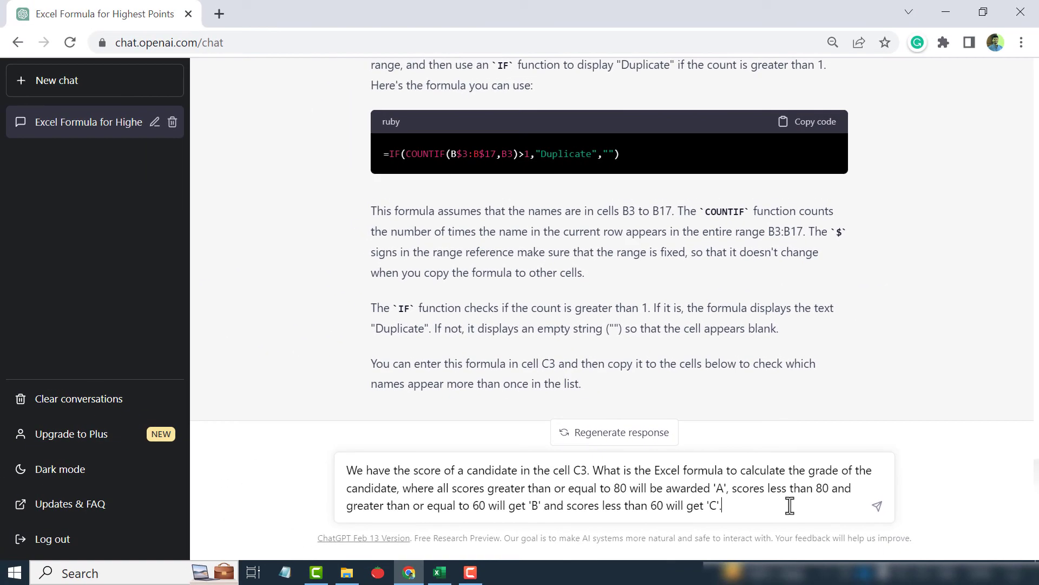
pyautogui.press('Return')
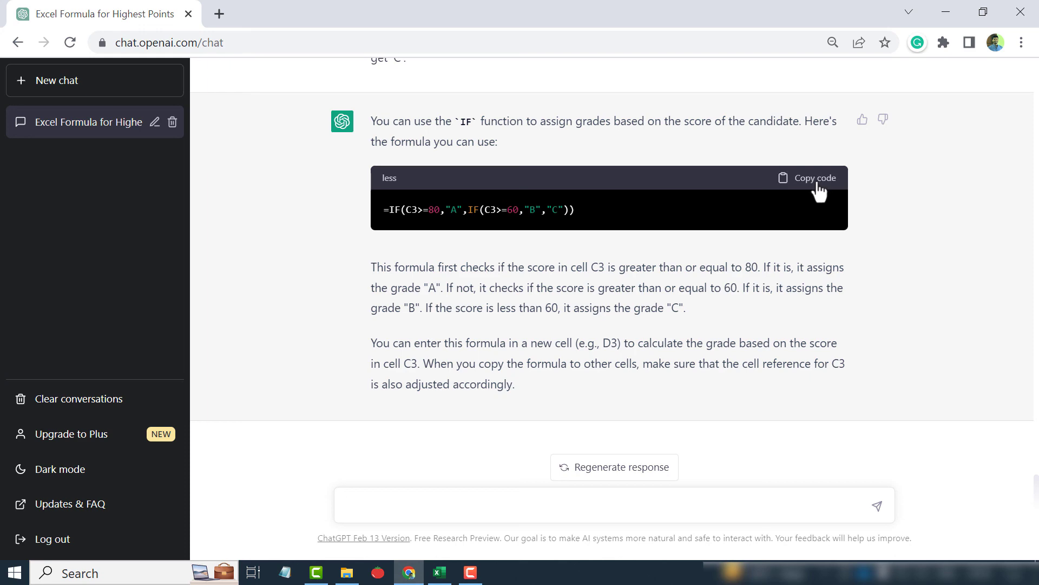
# Paste the grading formula =IF(C3>=80,"A",IF(C3>=60,"B","C")) into cell D3 of the Score Card sheet
pyautogui.click(440, 572)
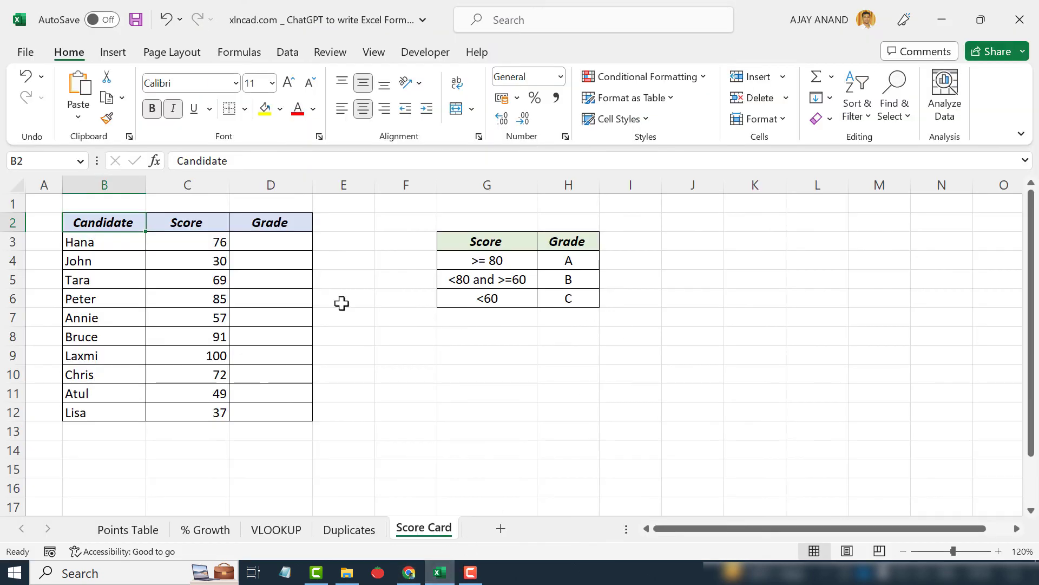
pyautogui.click(256, 243)
pyautogui.click(220, 161)
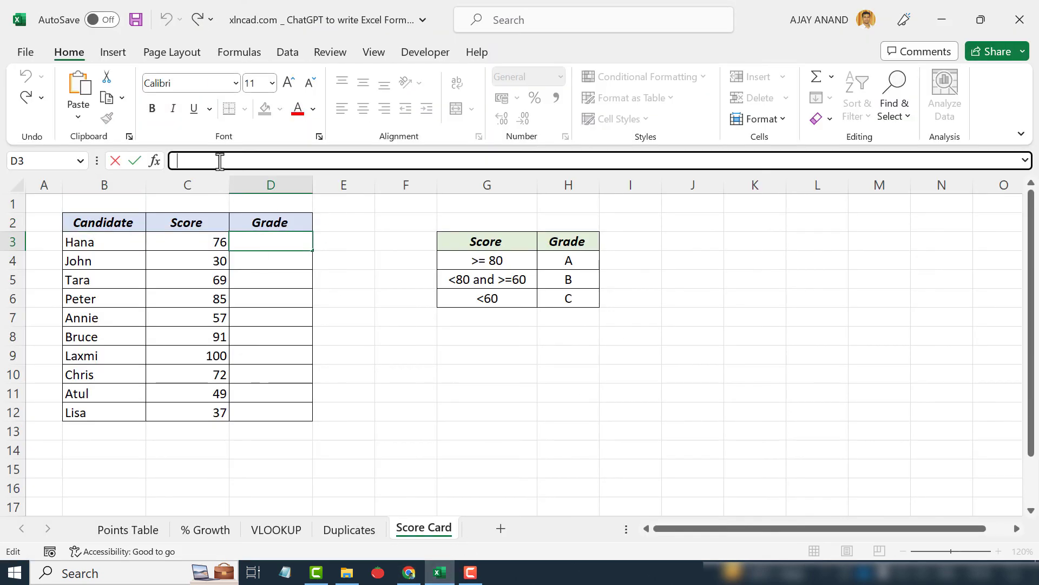
pyautogui.rightClick(220, 161)
pyautogui.click(264, 246)
pyautogui.press('Return')
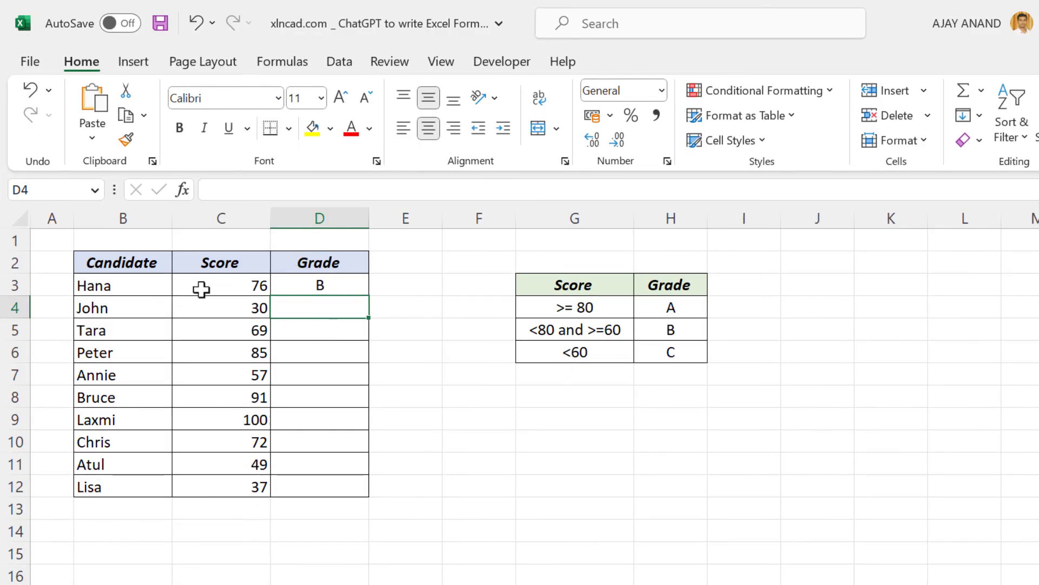
# Test the grading formula by changing Hana's score in C3 to 85 and afterwards to 55
pyautogui.click(219, 286)
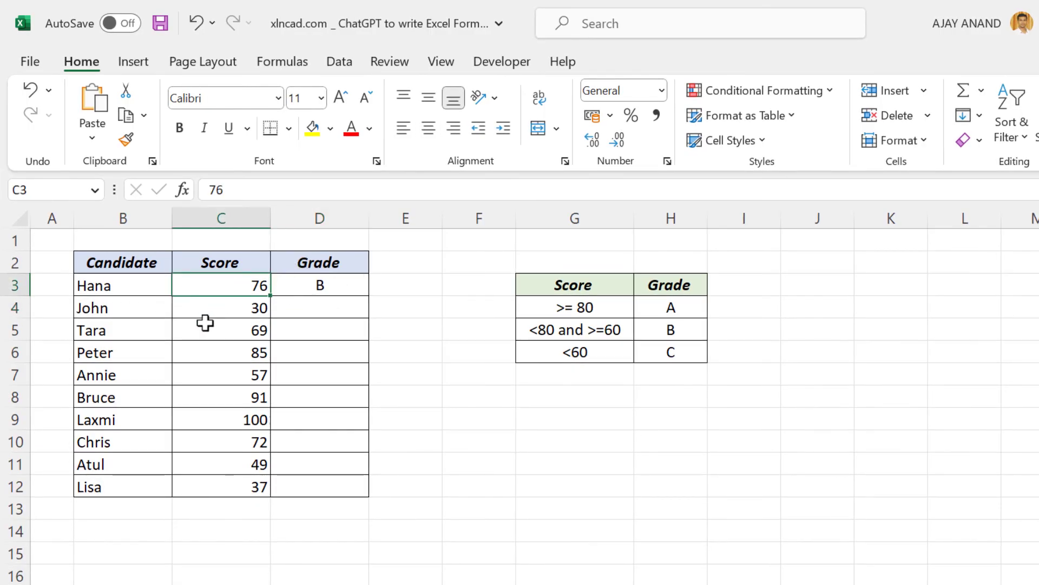
pyautogui.write('85')
pyautogui.press('Return')
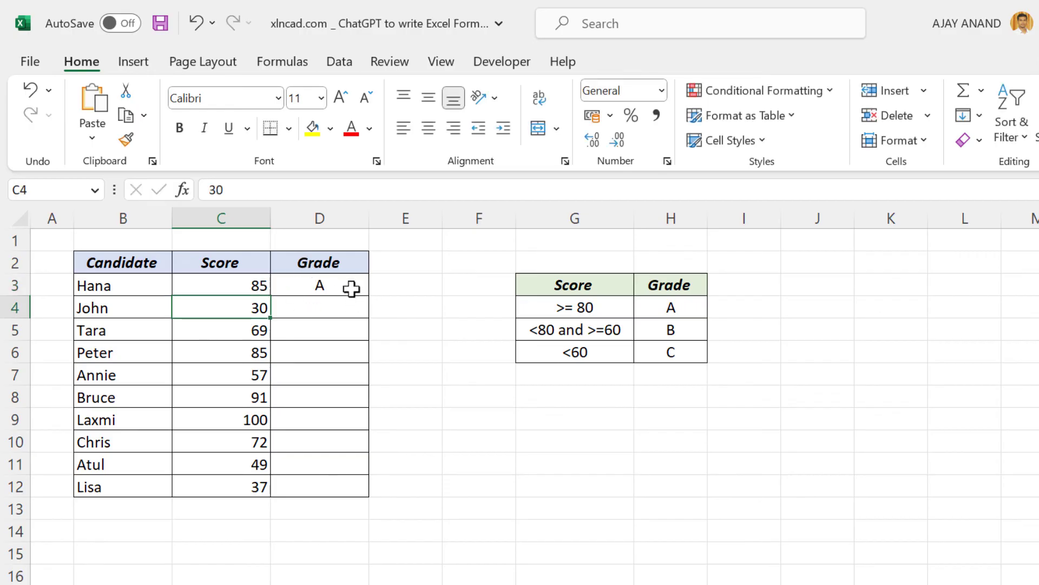
pyautogui.click(216, 292)
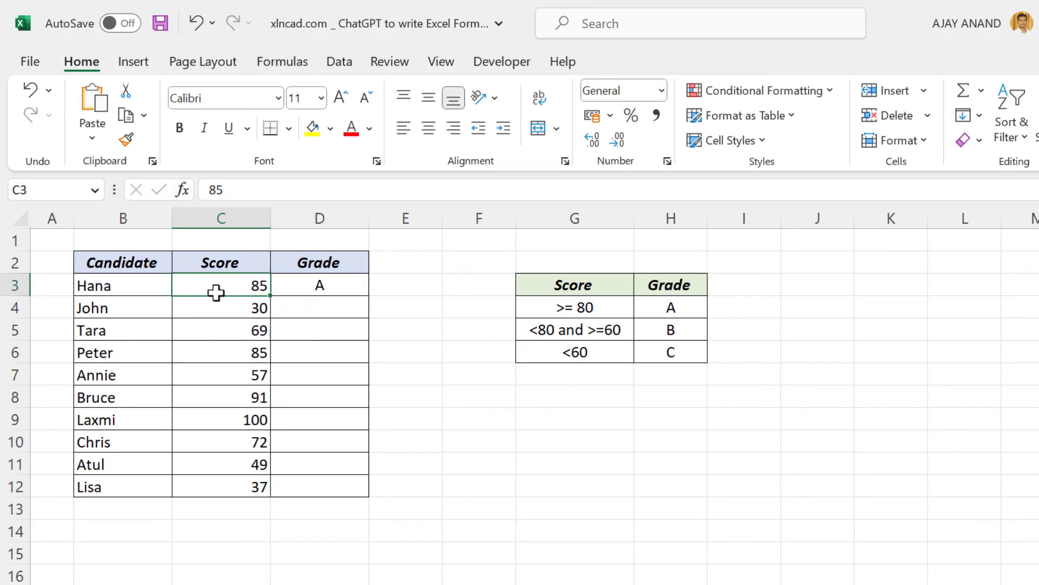
pyautogui.write('55')
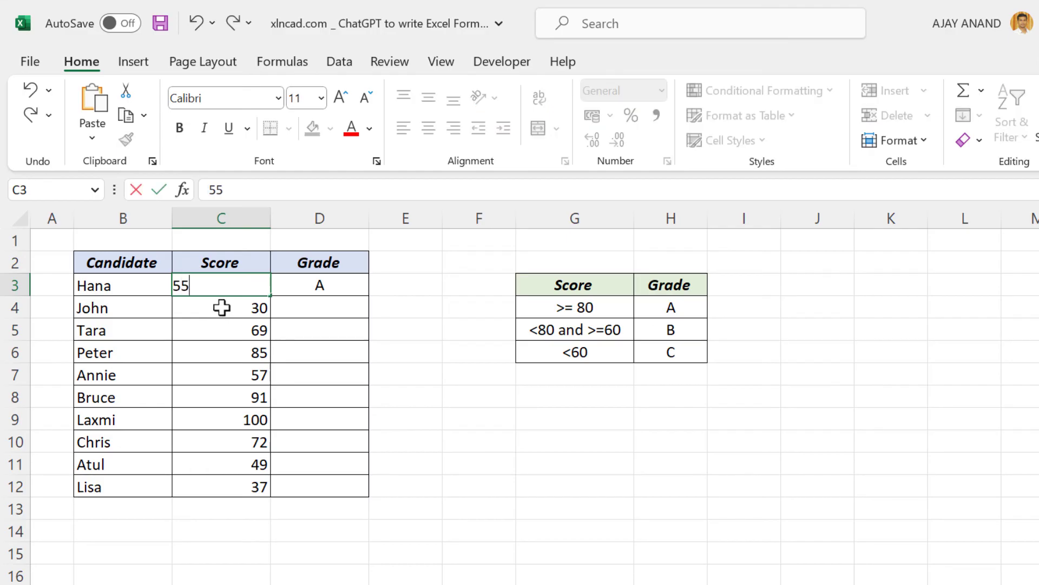
pyautogui.press('Return')
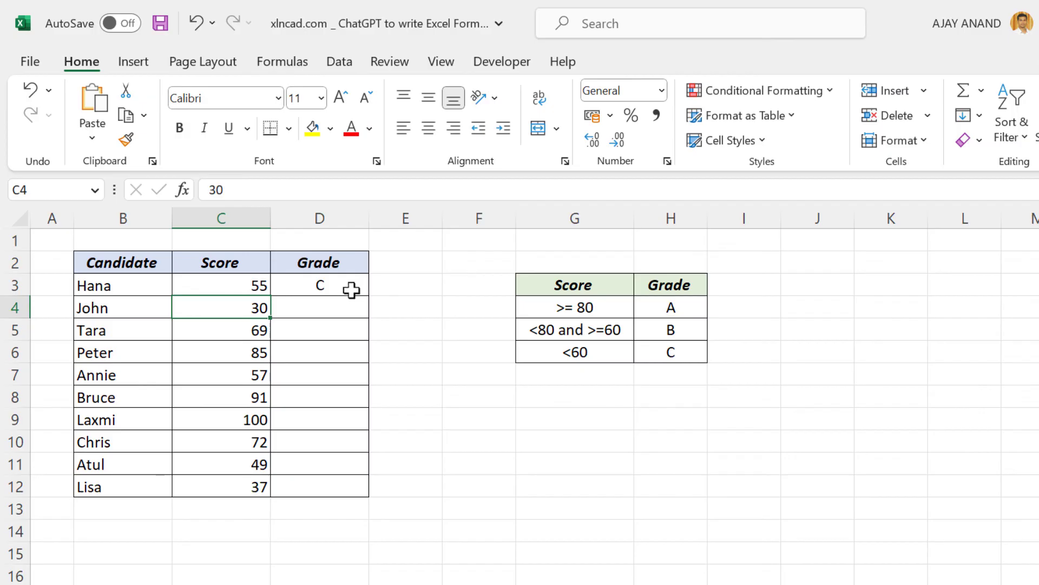
# Fill the grading formula down from D3 to D12
pyautogui.click(353, 286)
pyautogui.moveTo(371, 296); pyautogui.dragTo(376, 497)
pyautogui.click(519, 451)
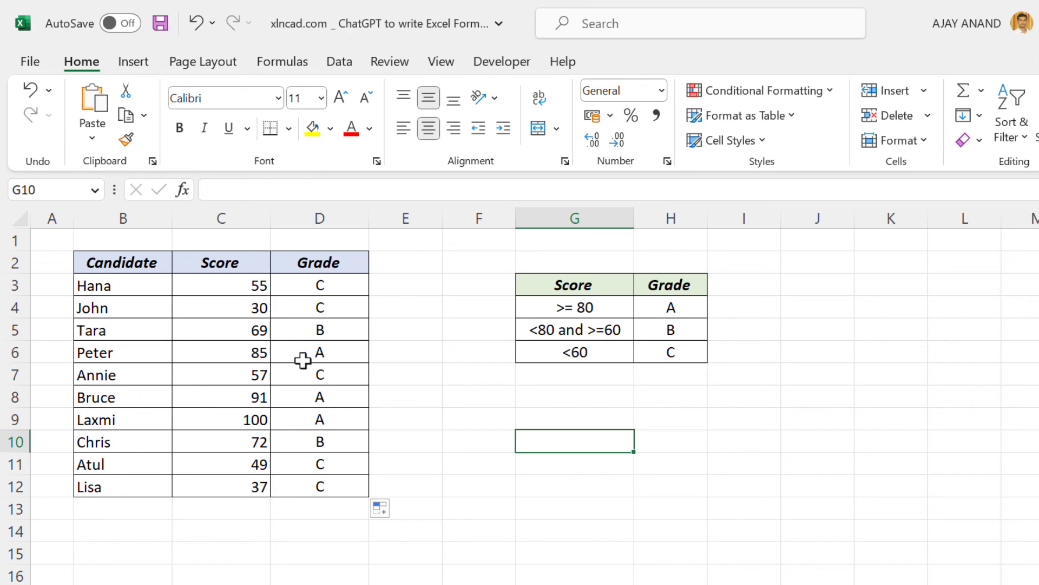
pyautogui.click(349, 289)
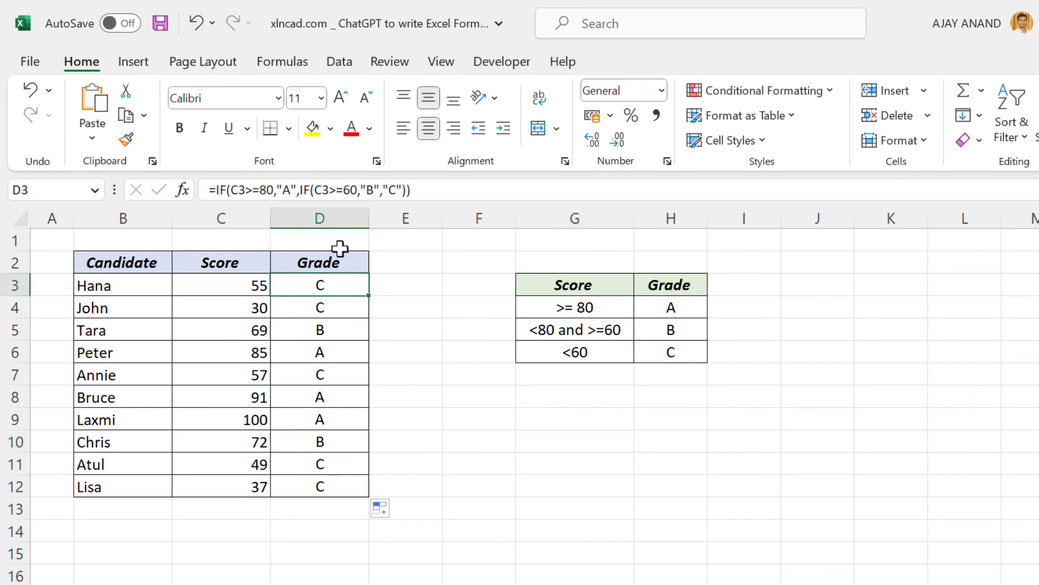